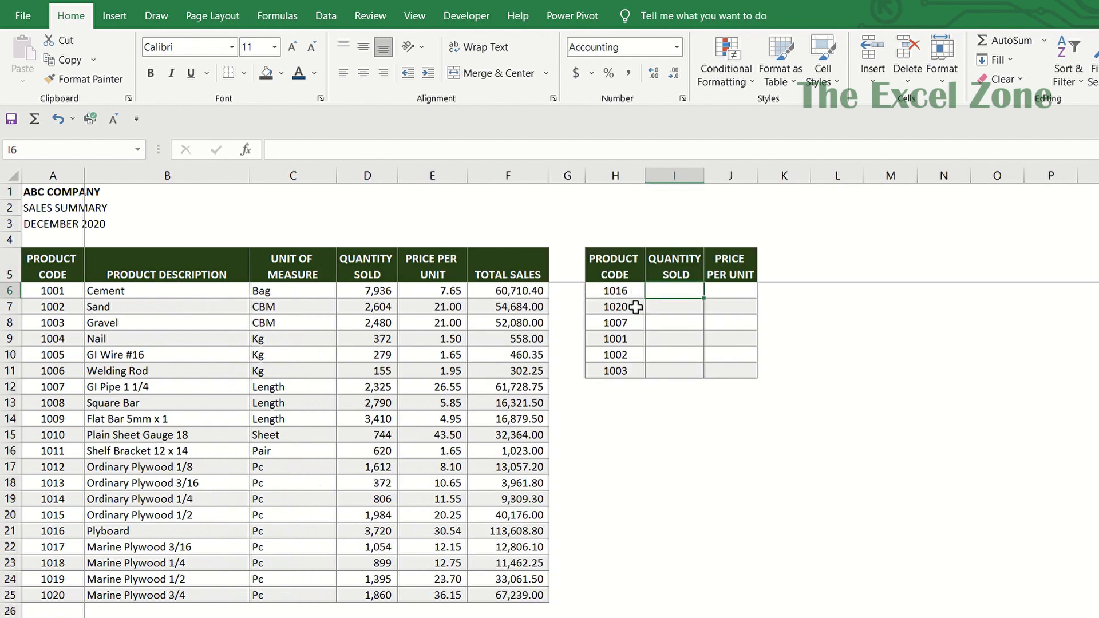
Step: Start a VLOOKUP formula in I6, the Quantity Sold cell for product code 1016
text(=vlook)
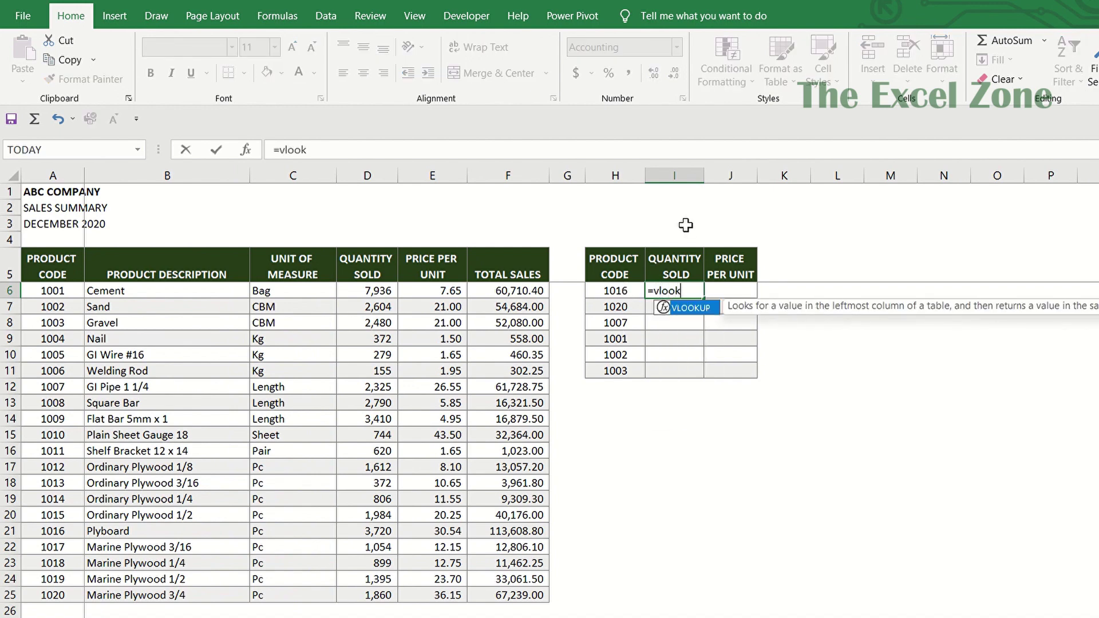
double_click(712, 313)
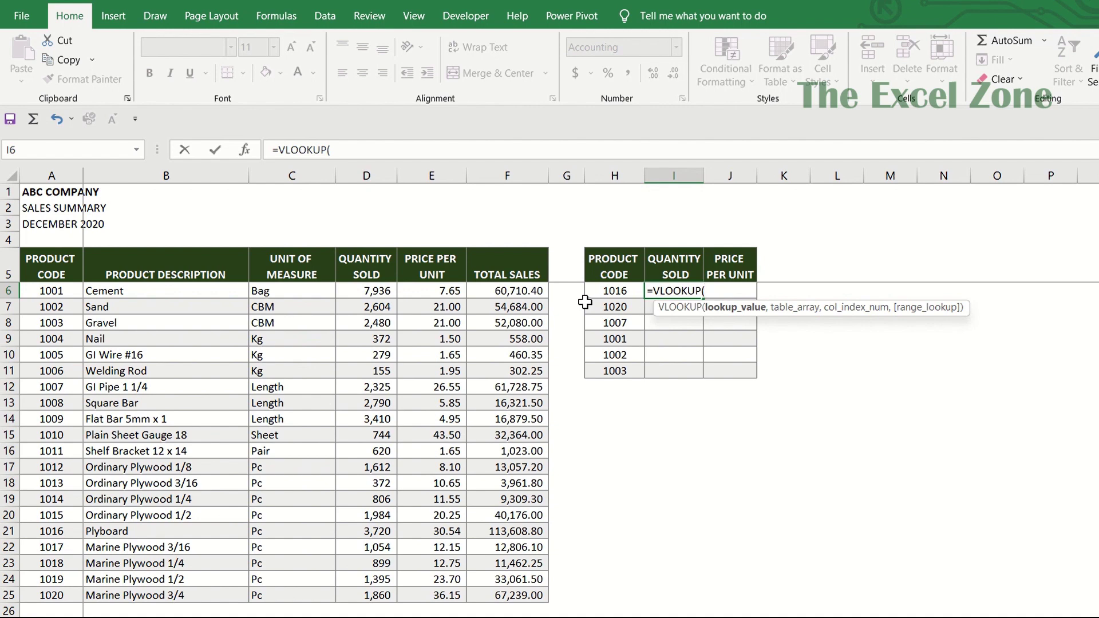
text(1016)
key(BackSpace)
key(BackSpace)
key(BackSpace)
key(BackSpace)
Step: Use H6 as the VLOOKUP's lookup value and the absolute range $A$6:$E$25 as its table array
click(608, 290)
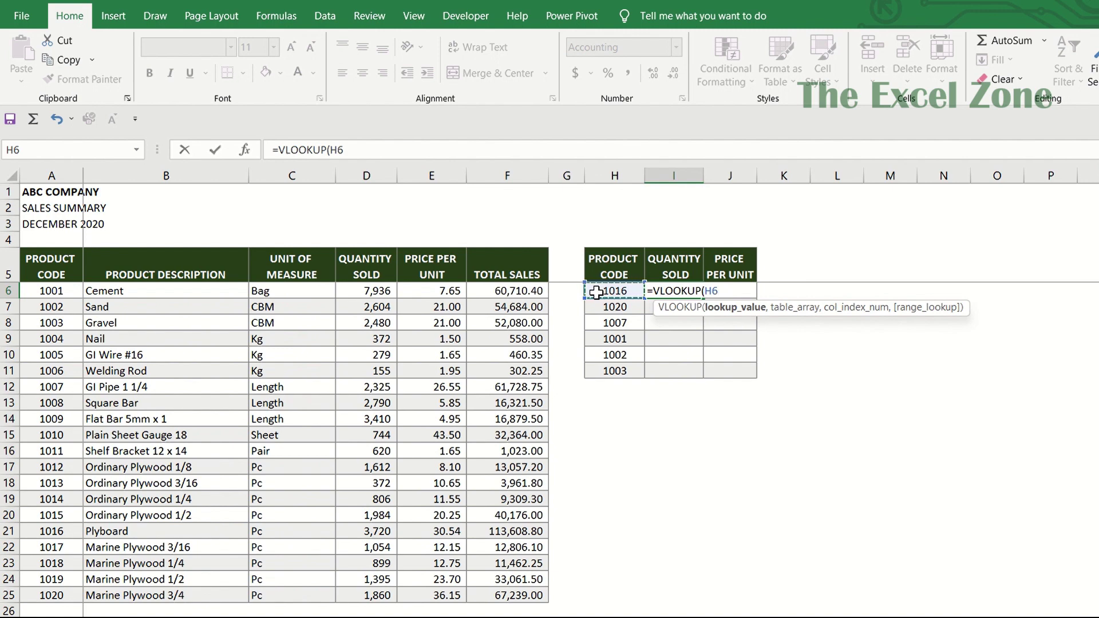
text(,)
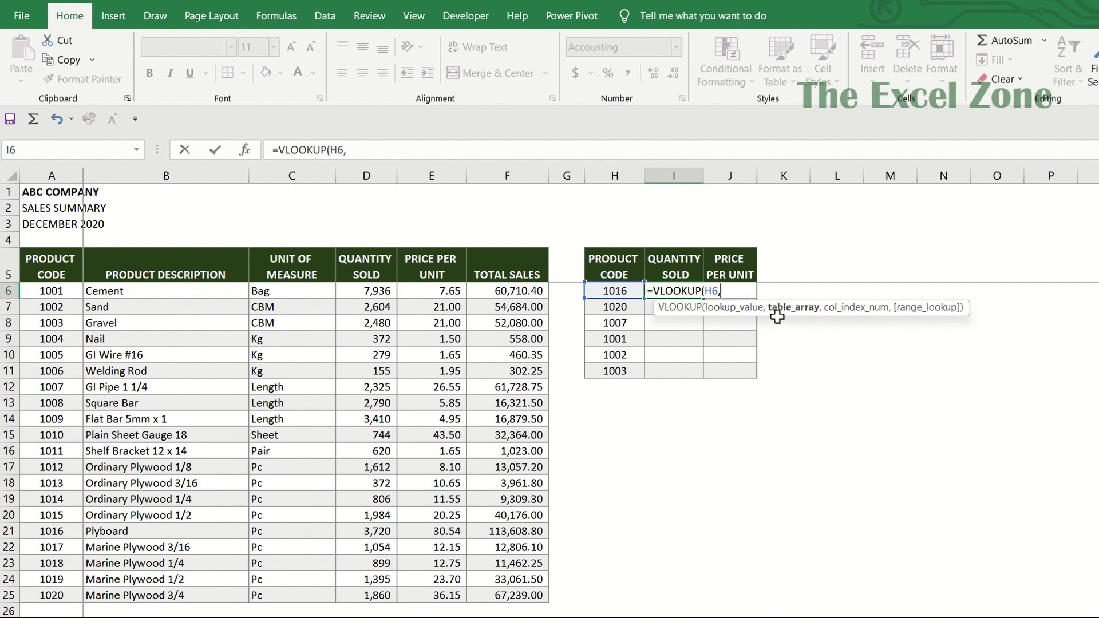
click(53, 290)
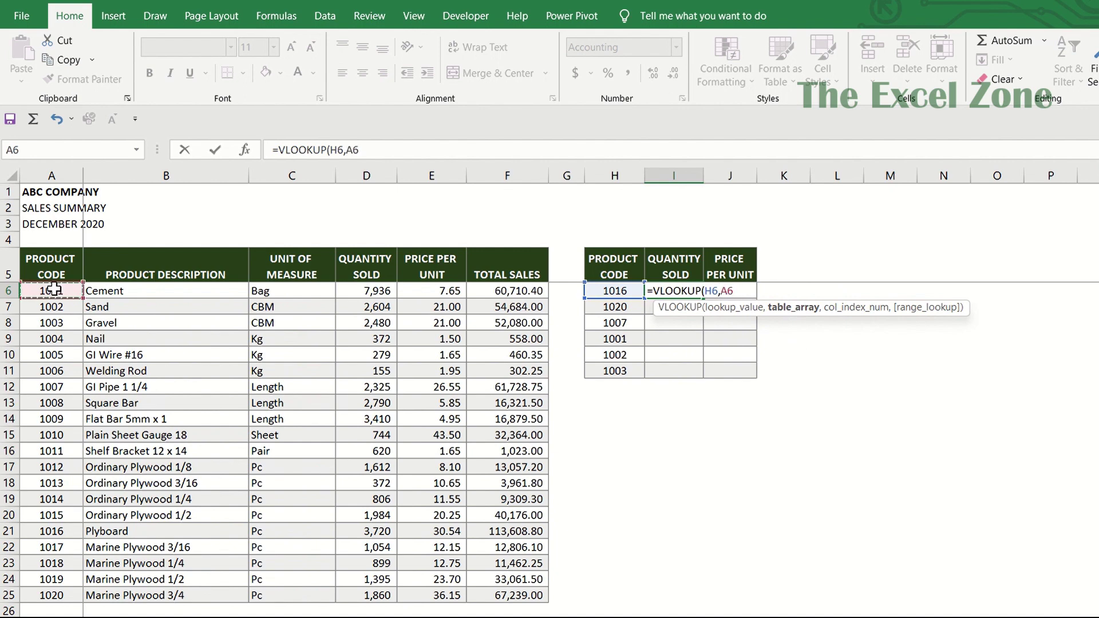
key(ctrl+shift+Down)
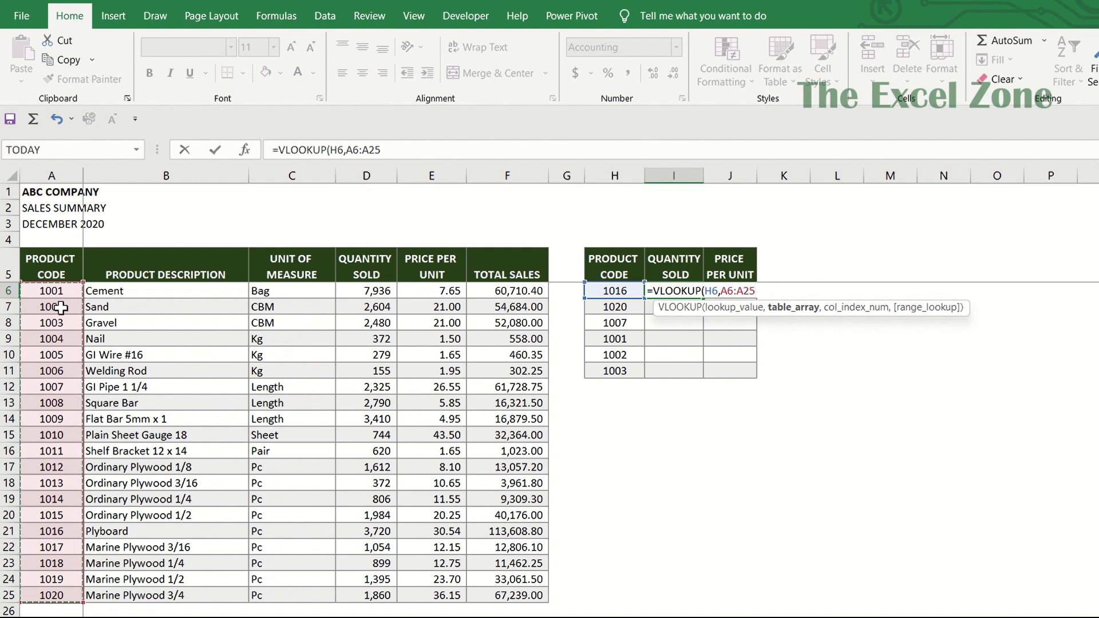
key(ctrl+shift+Right)
key(shift+Left)
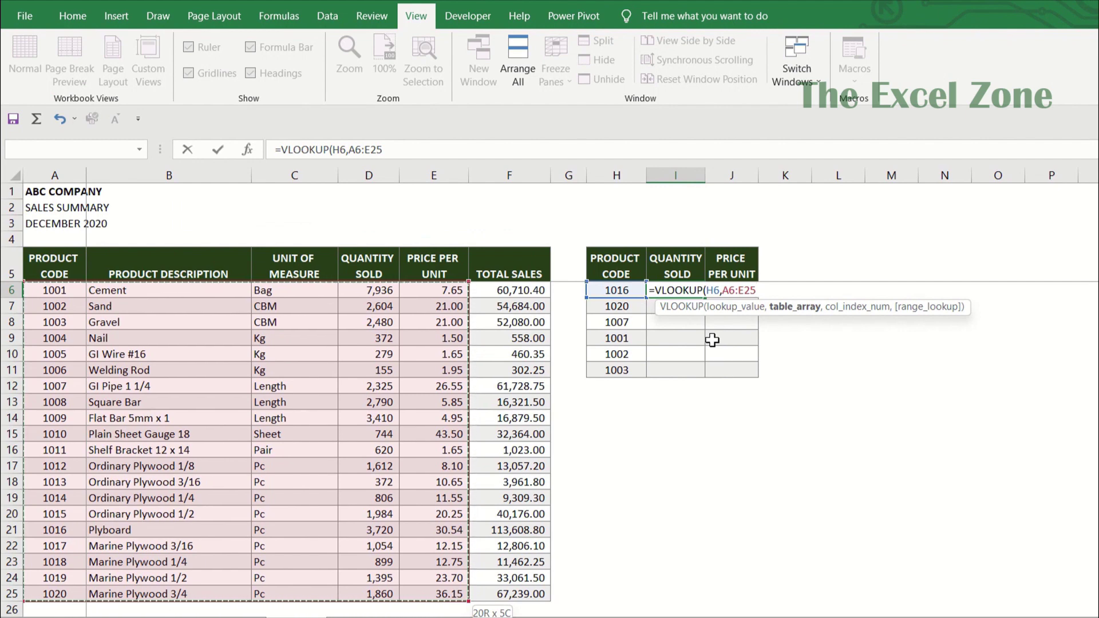
key(F4)
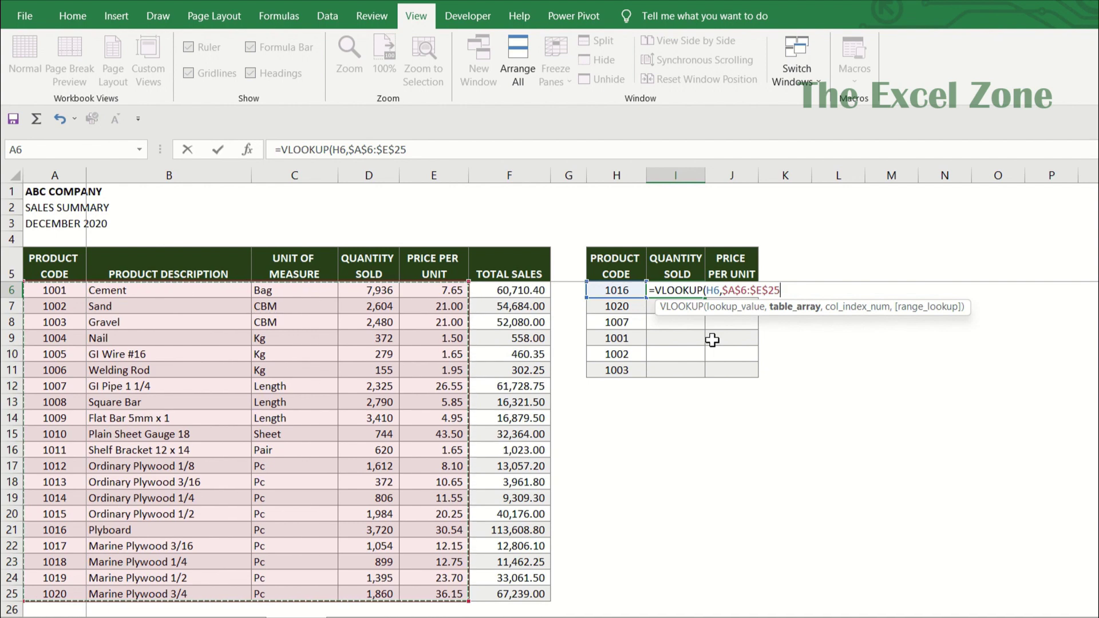
text(,)
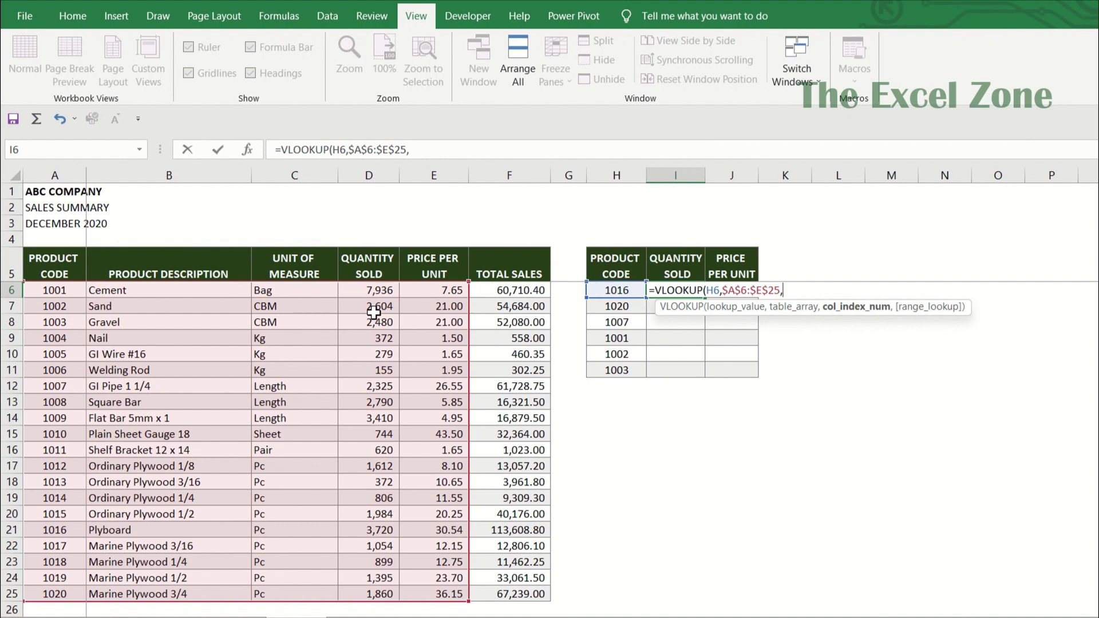
Step: Complete the VLOOKUP in I6 with column index 4 and FALSE for an exact match
text(4,)
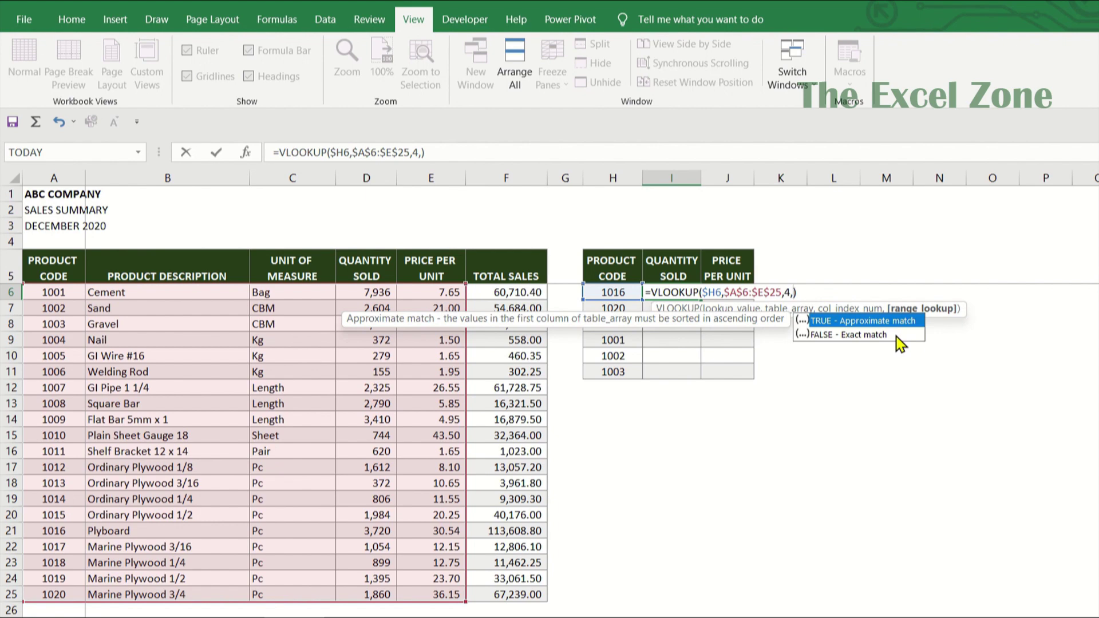
key(Escape)
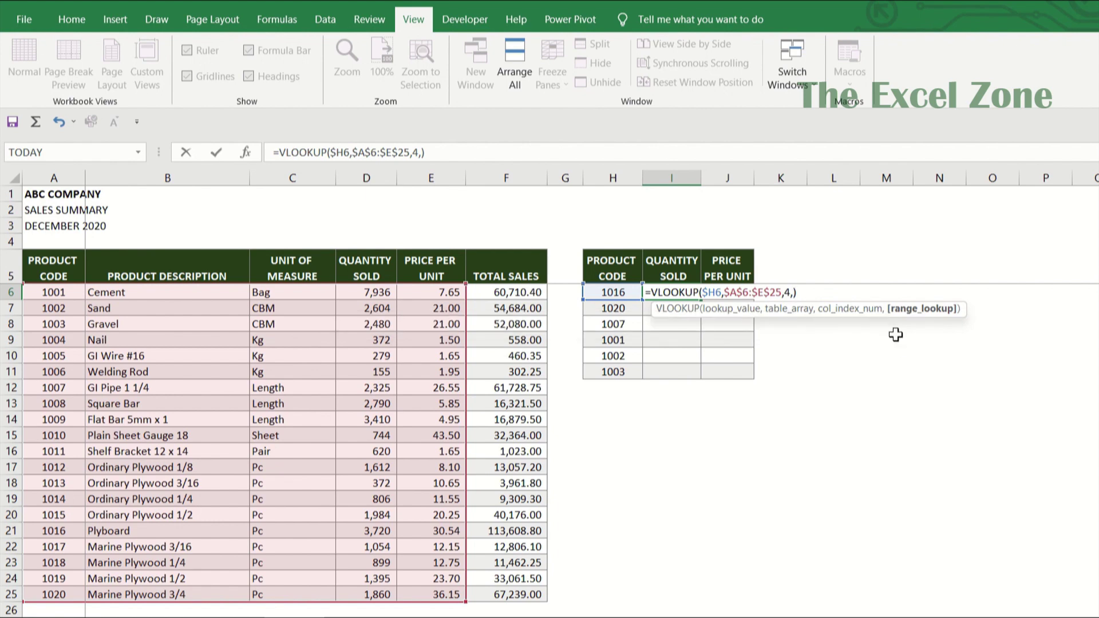
text(FALSE)
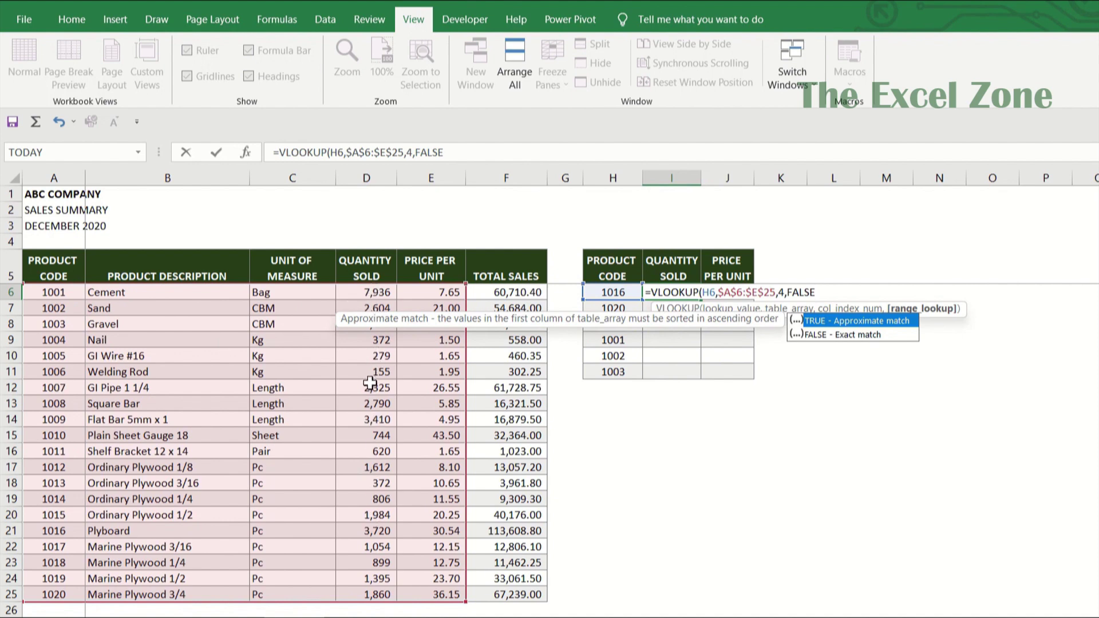
text())
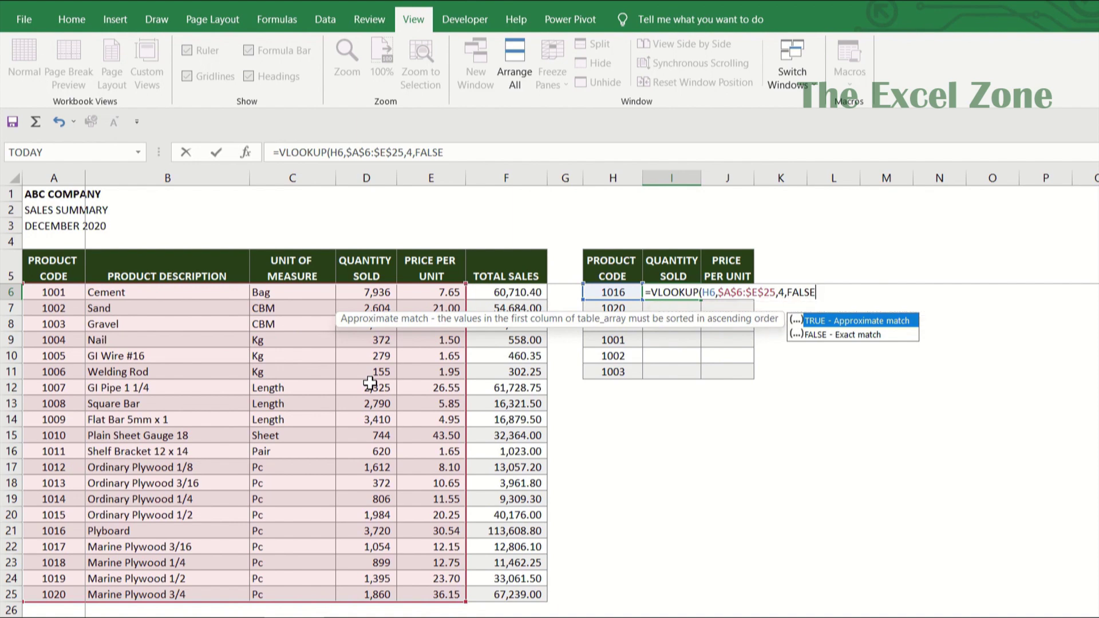
key(Return)
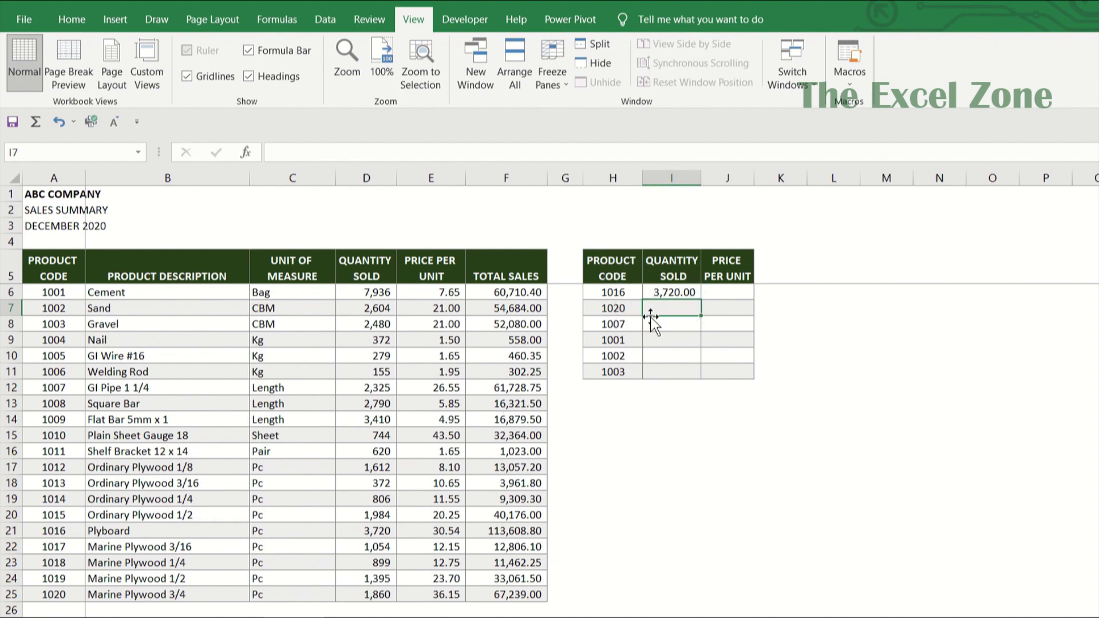
Step: Lock the column of the lookup value in the I6 formula so that it reads $H6
click(721, 294)
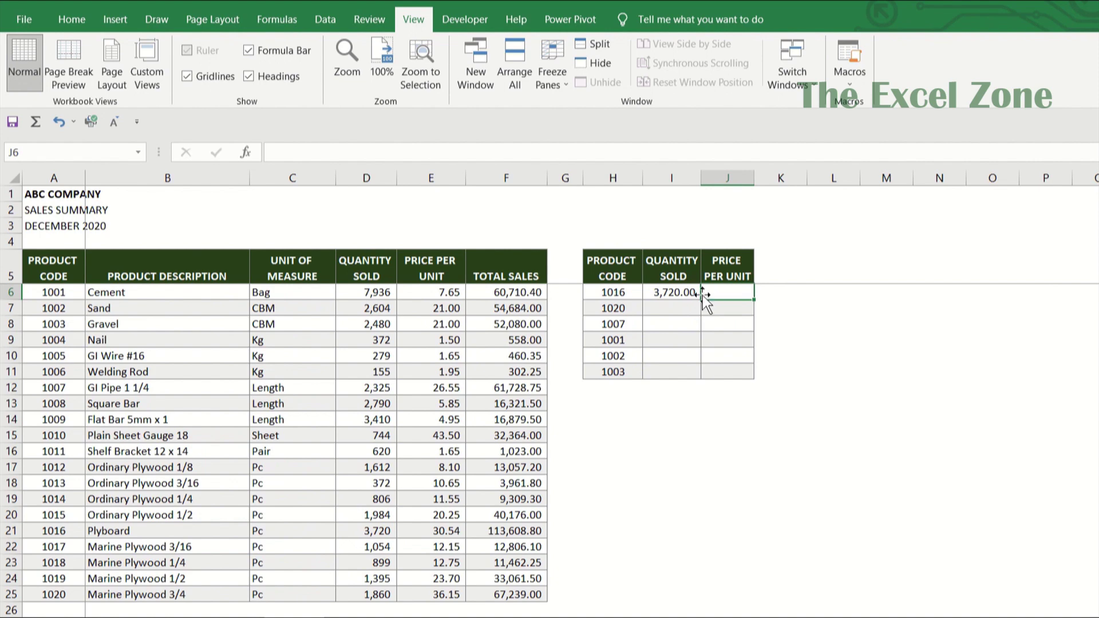
click(672, 292)
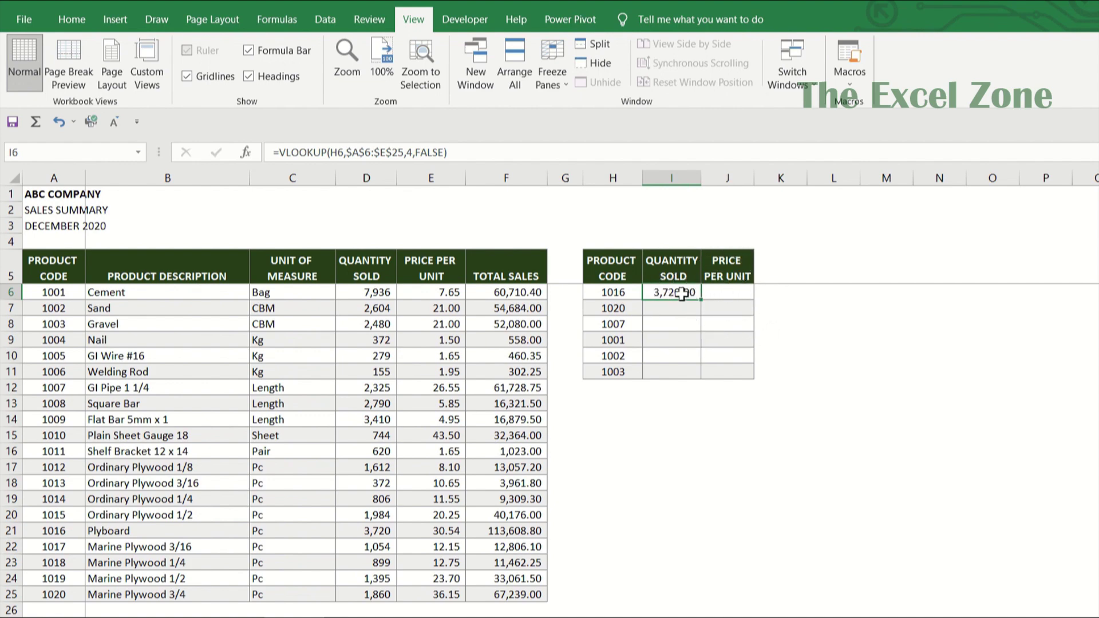
double_click(681, 294)
click(709, 292)
key(F4)
key(F4)
key(F4)
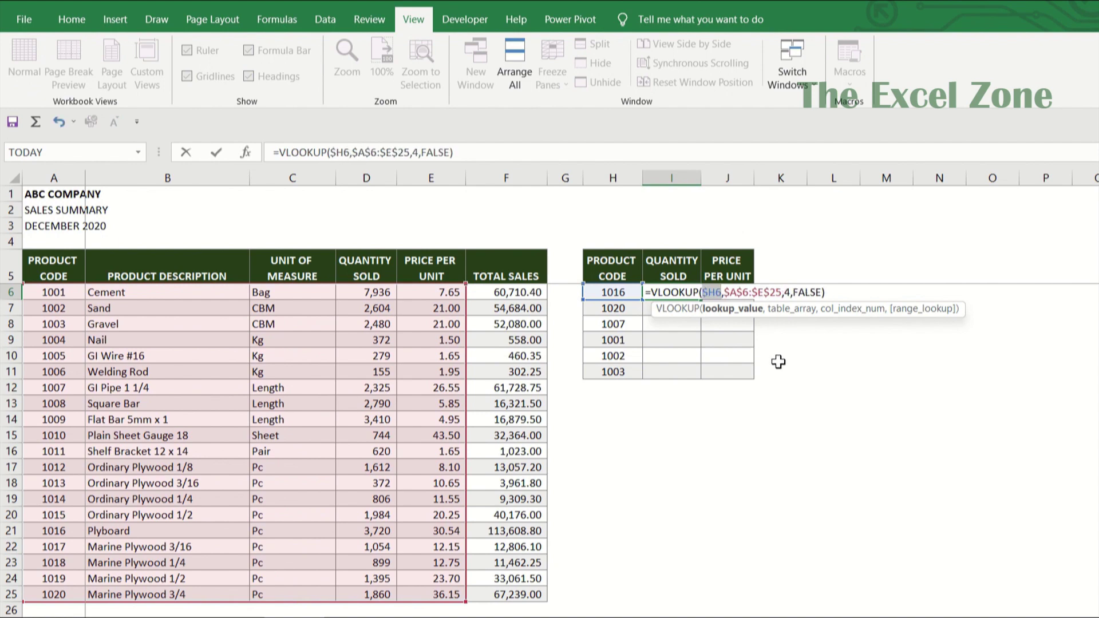
key(ctrl+Return)
Step: Copy the Quantity Sold formula from I6 into the Price Per Unit cell J6
key(ctrl+c)
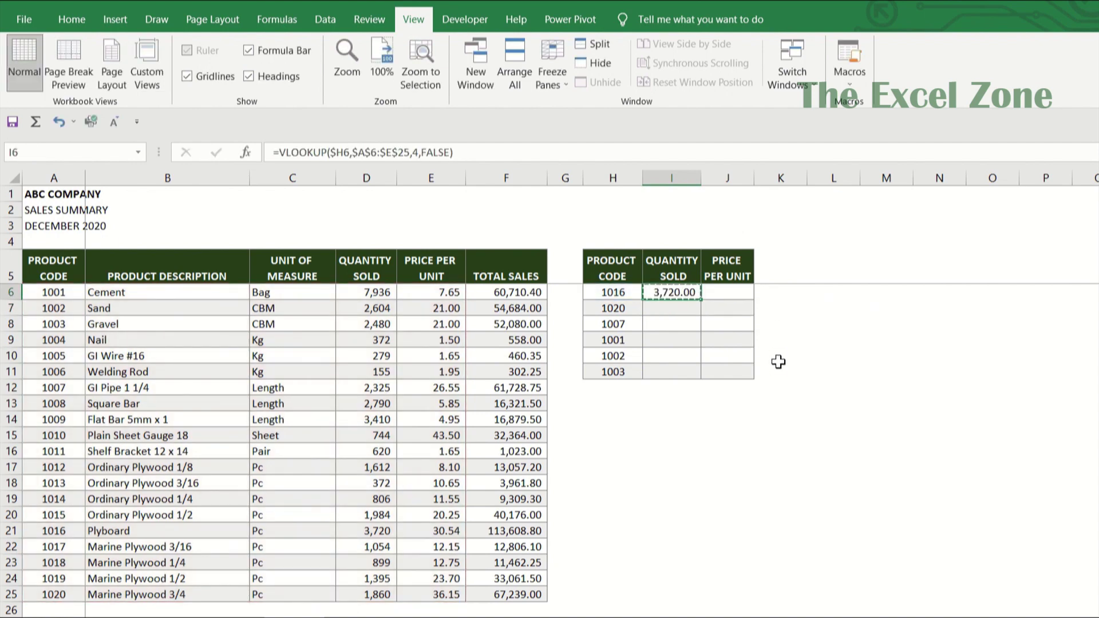
key(Right)
key(Return)
Step: Change the column index in the J6 VLOOKUP formula to 5
key(F2)
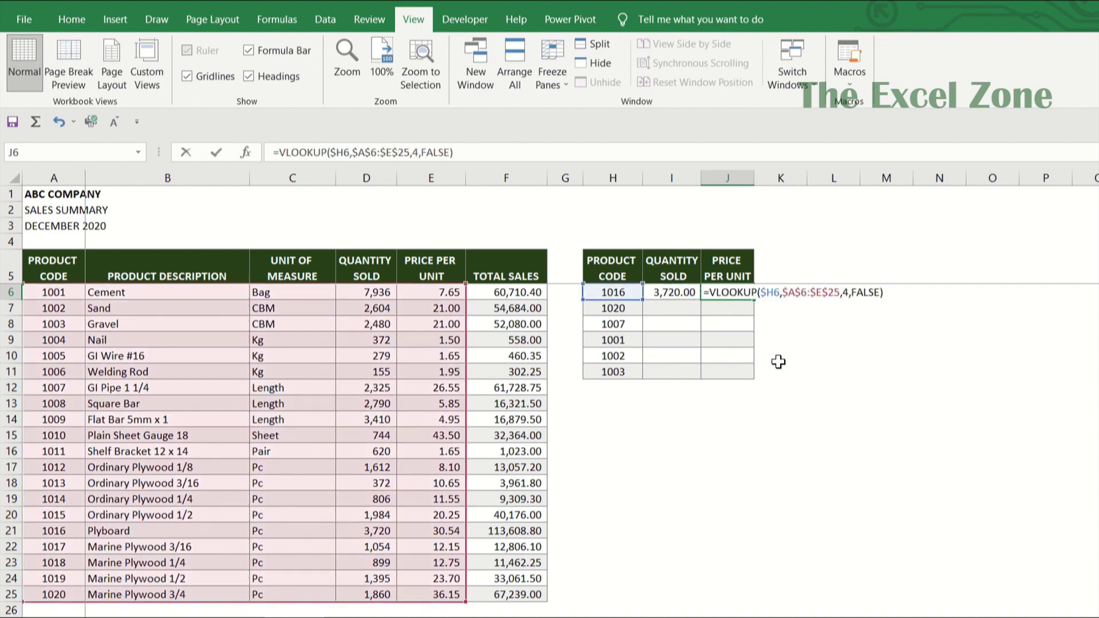
key(Left)
key(Left)
key(Left)
key(Left)
key(Left)
key(Left)
key(Left)
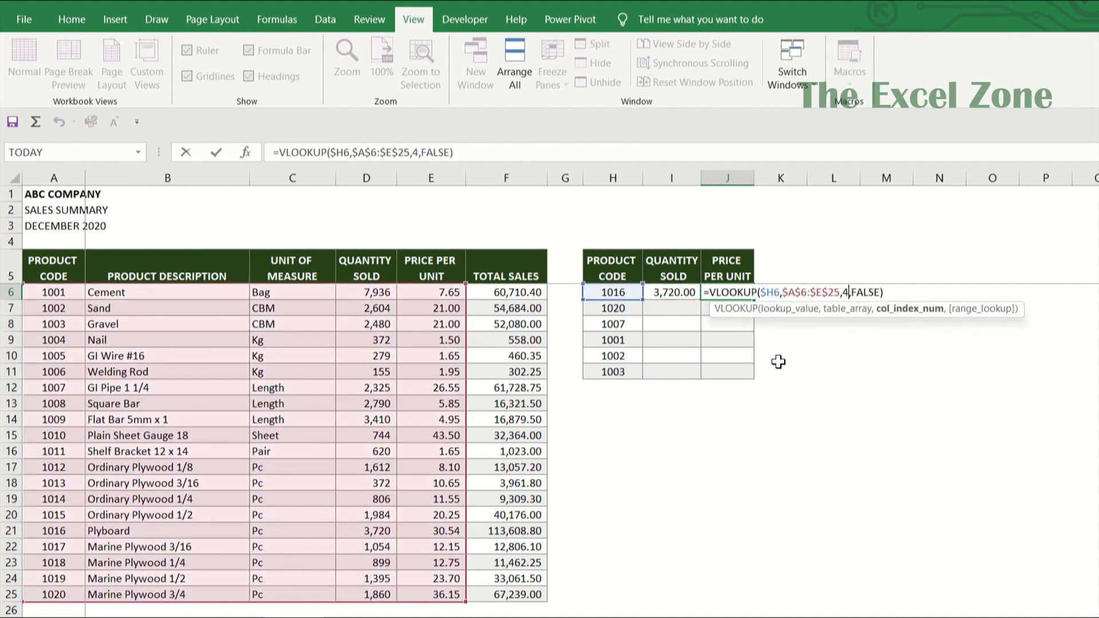
key(shift+Left)
text(5)
key(Return)
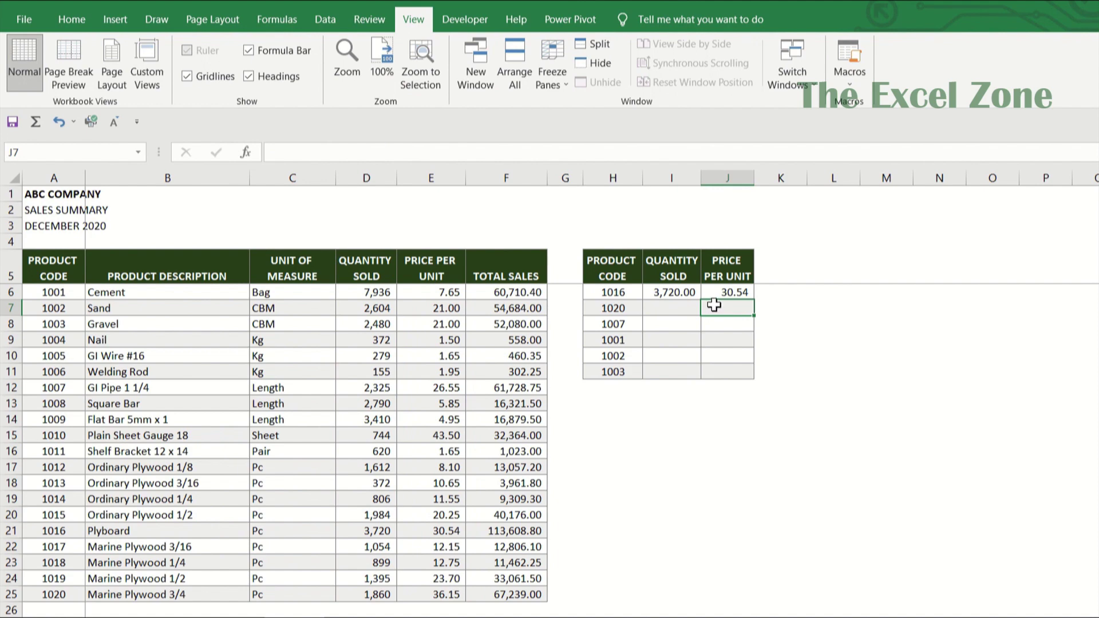
Step: Copy the lookup formulas in I6:J6 down to I7:J11 for the remaining product codes
key(Up)
key(Left)
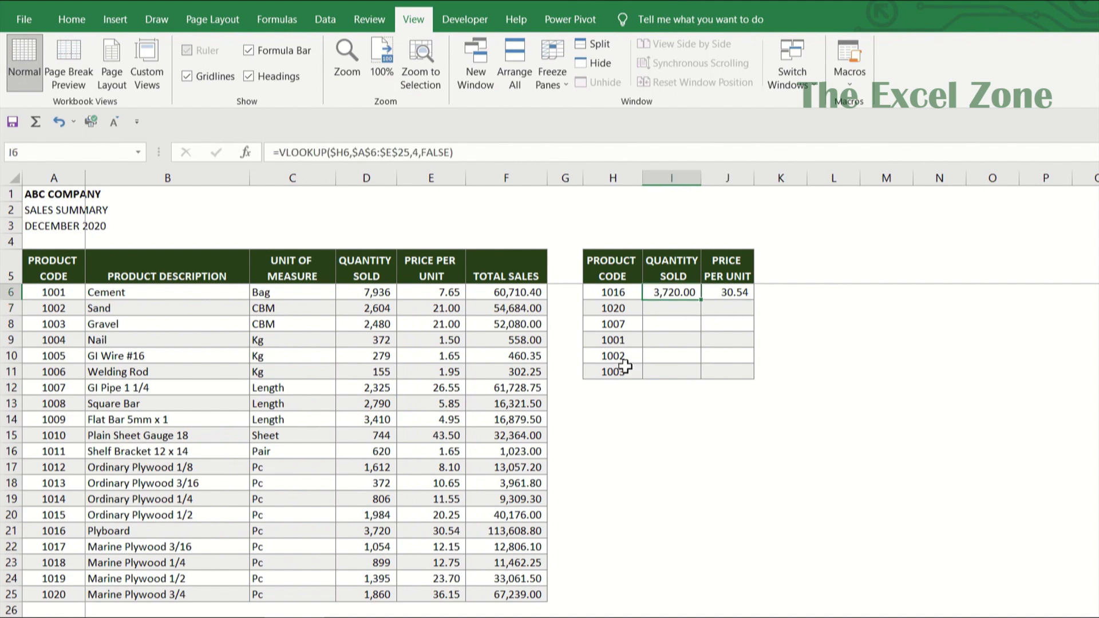
key(shift+Right)
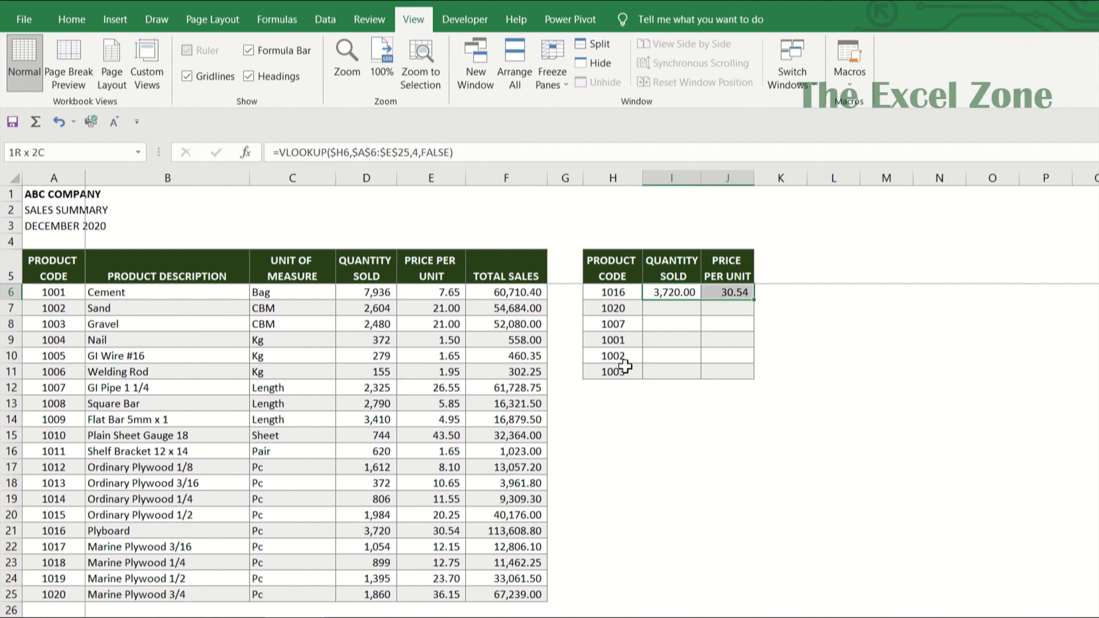
key(ctrl+c)
key(Down)
key(shift+Down)
key(shift+Down)
key(shift+Down)
key(shift+Down)
key(shift+Right)
key(ctrl+v)
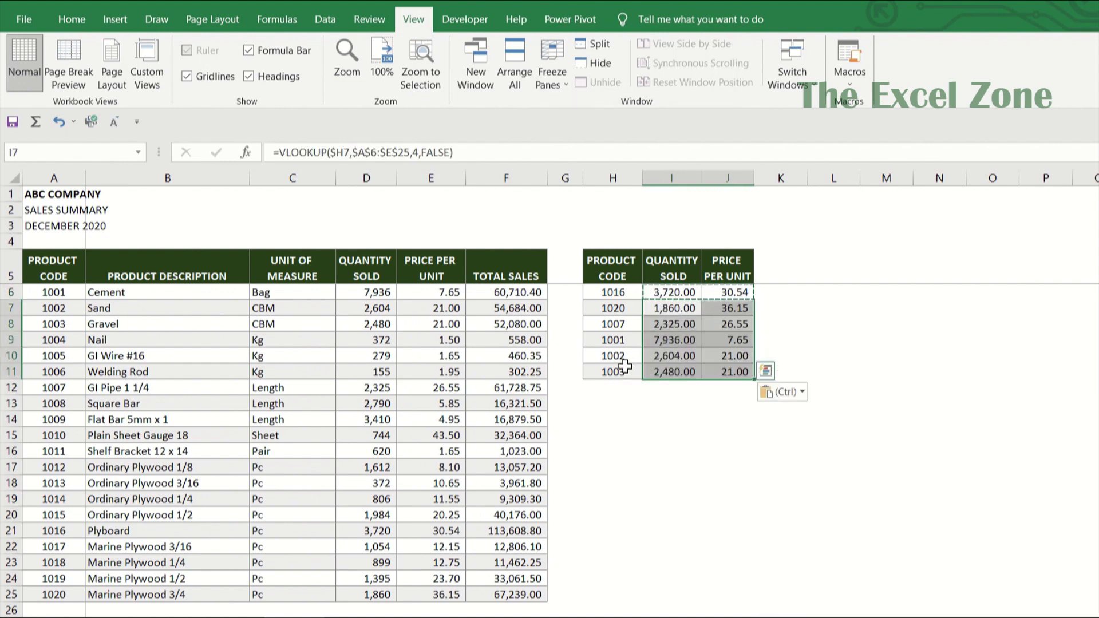
key(Down)
key(Escape)
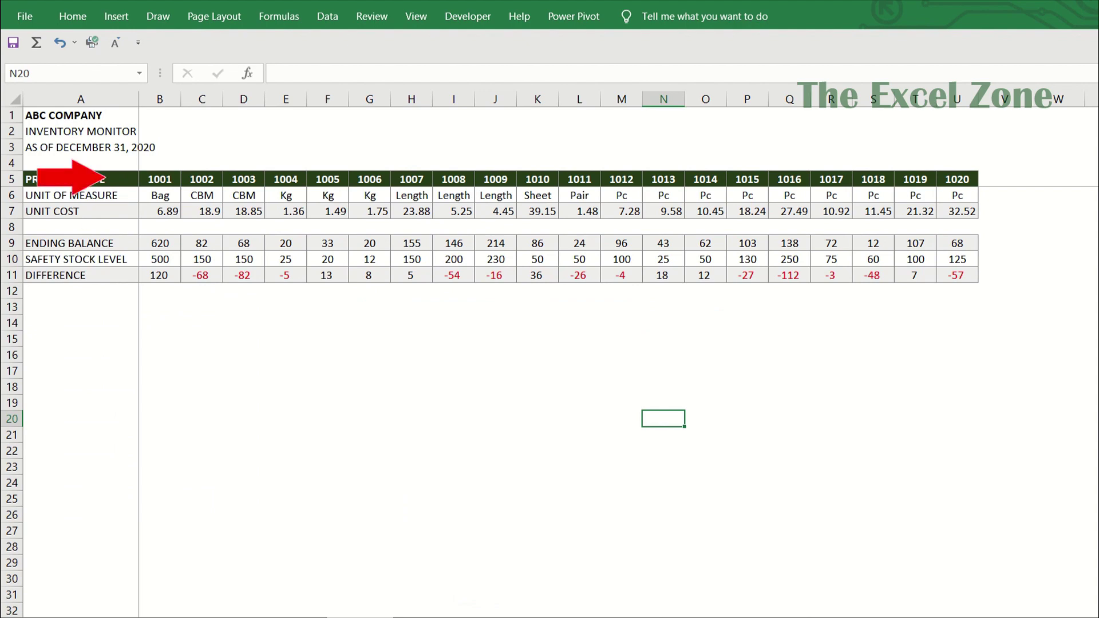
Step: Start an HLOOKUP formula in the Unit Cost cell C15 of the Inventory Monitor sheet, with B15 as the lookup value
click(1036, 273)
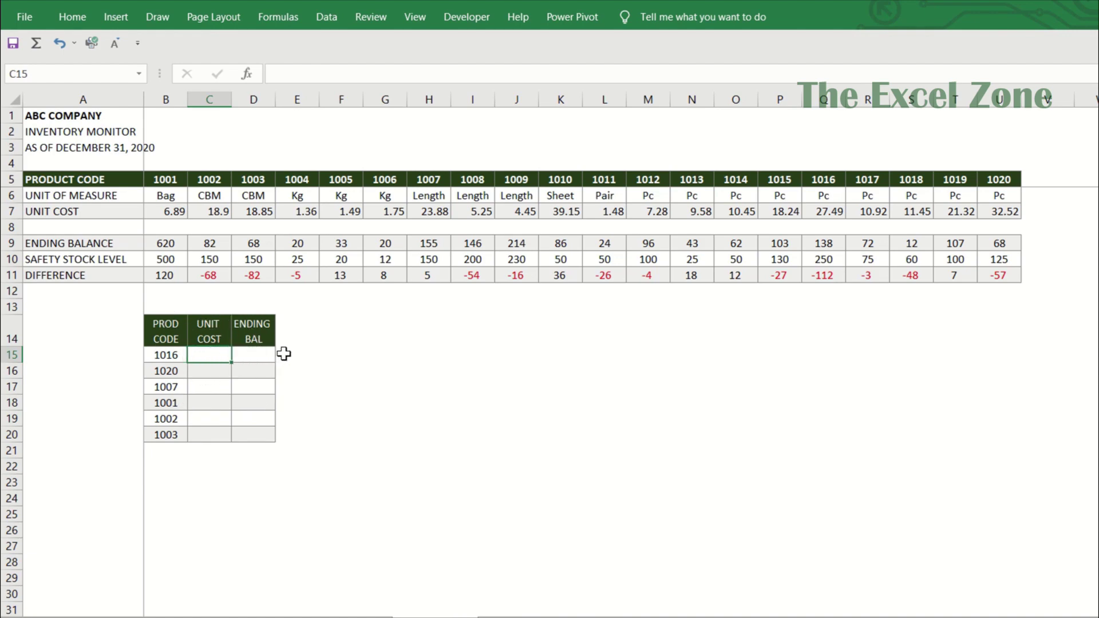
text(=HLOOK)
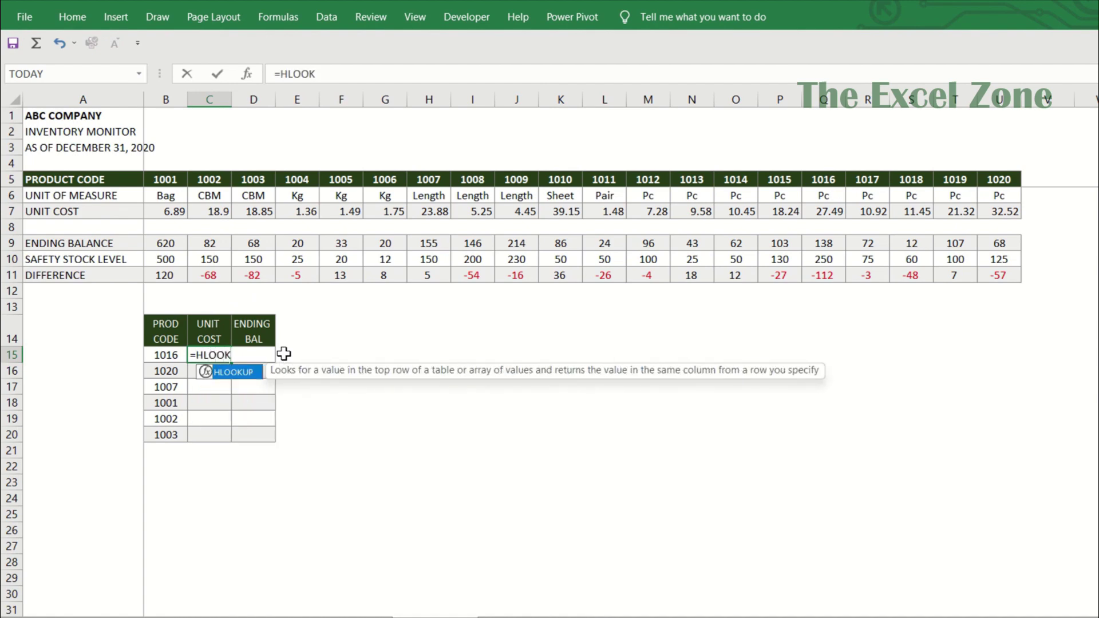
key(Tab)
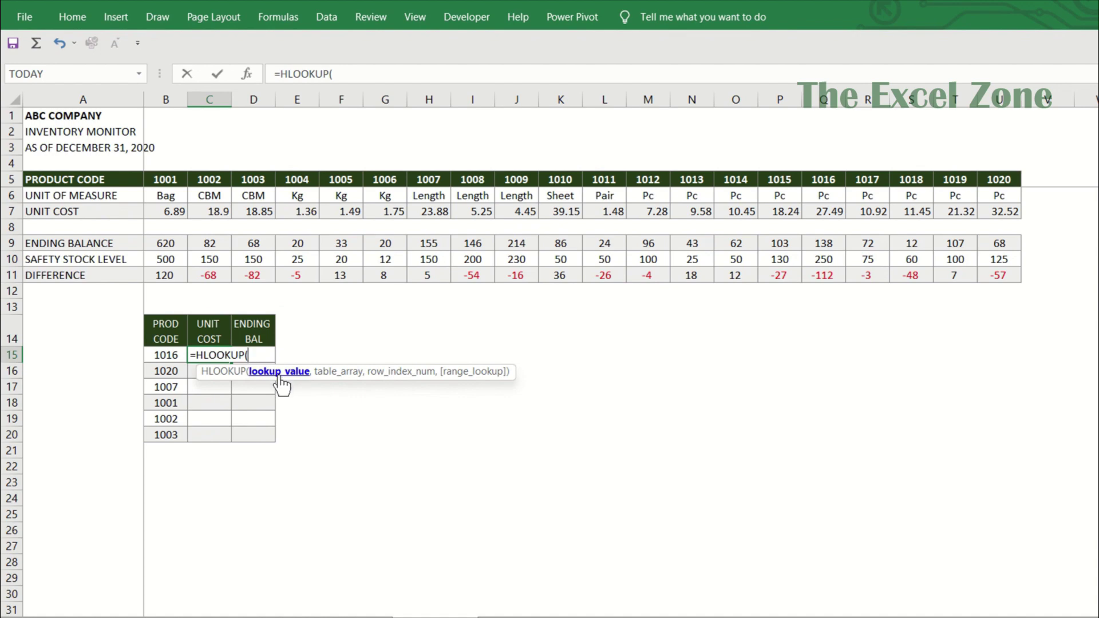
click(171, 353)
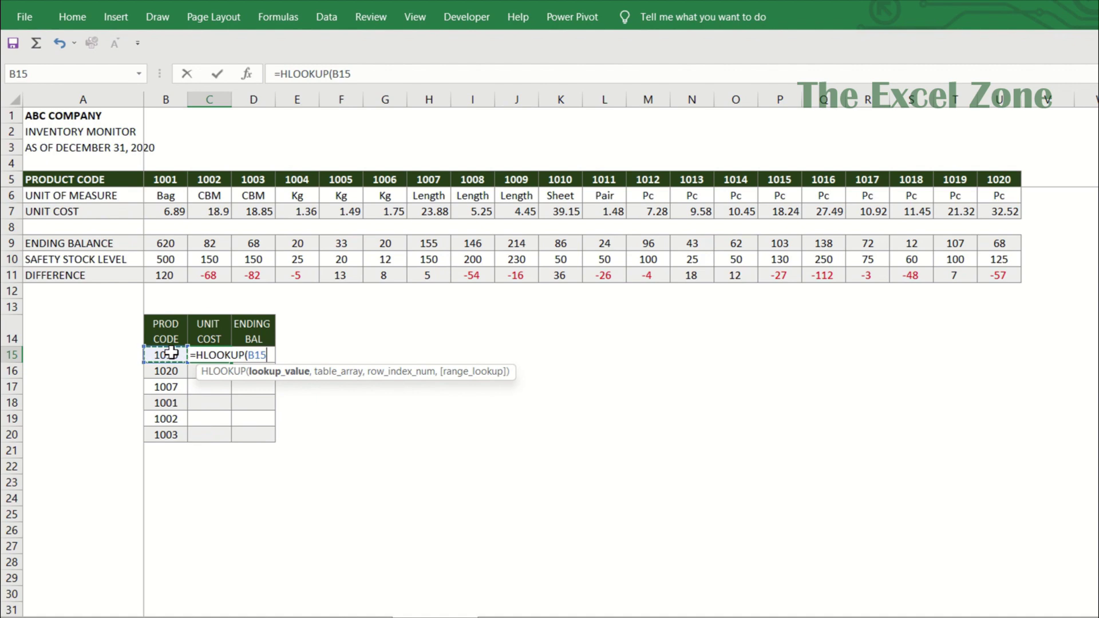
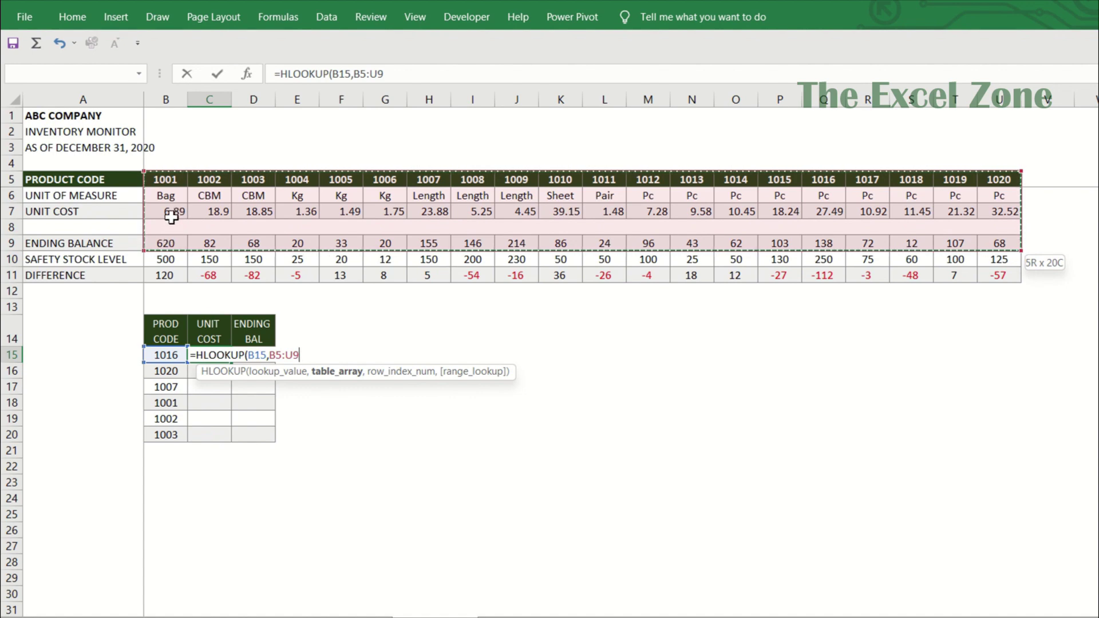
Step: Set the HLOOKUP's table array to the absolute range $B$5:$U$9
drag(172, 216, 172, 216)
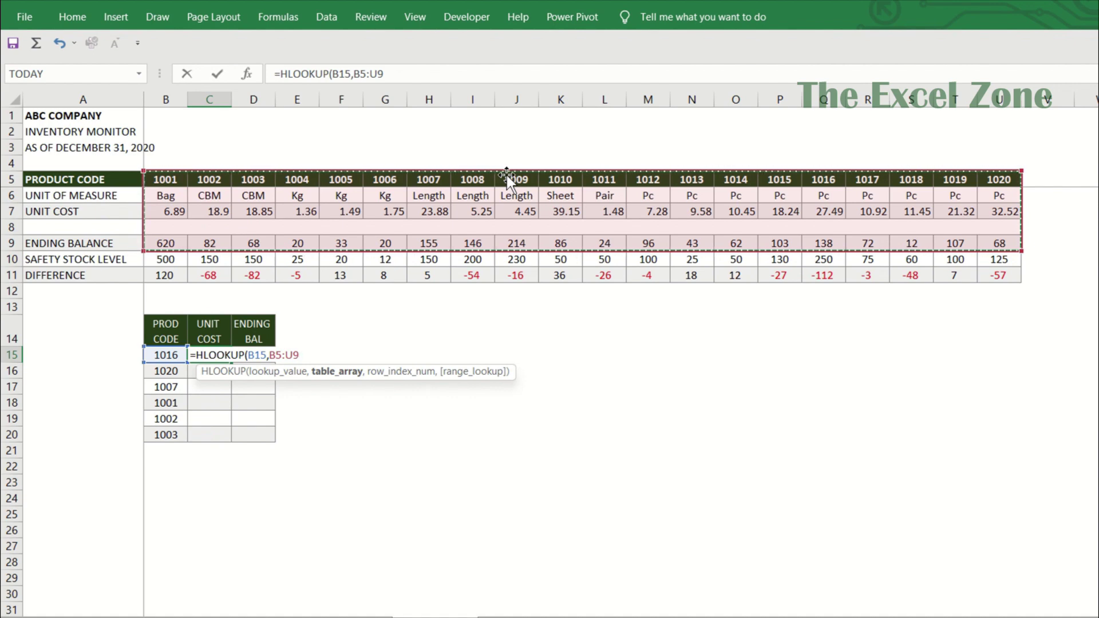
key(F4)
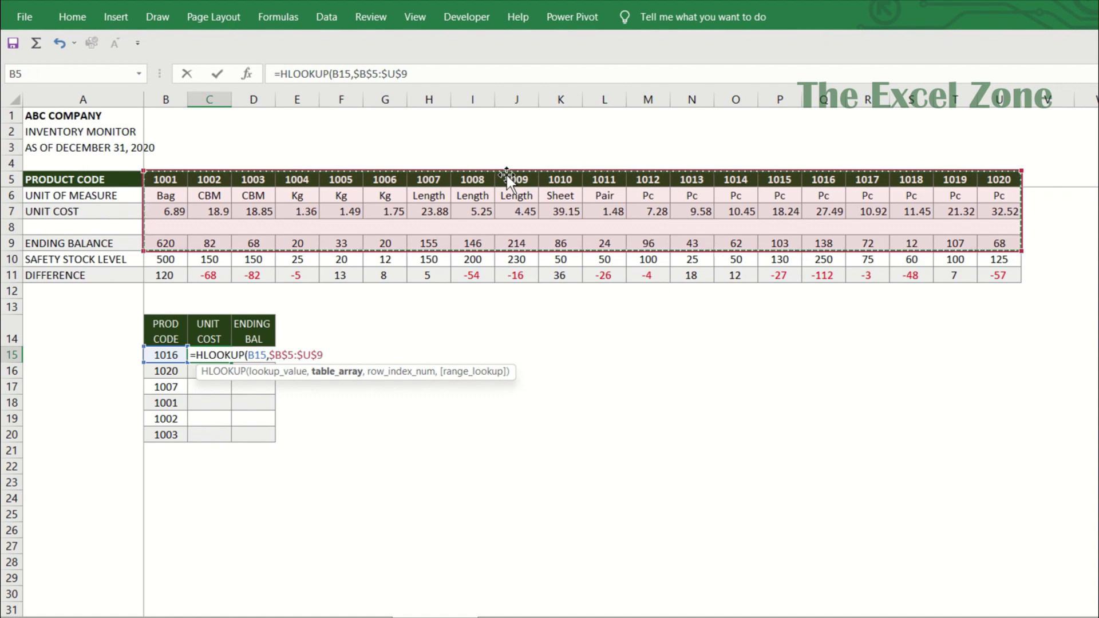
text(,)
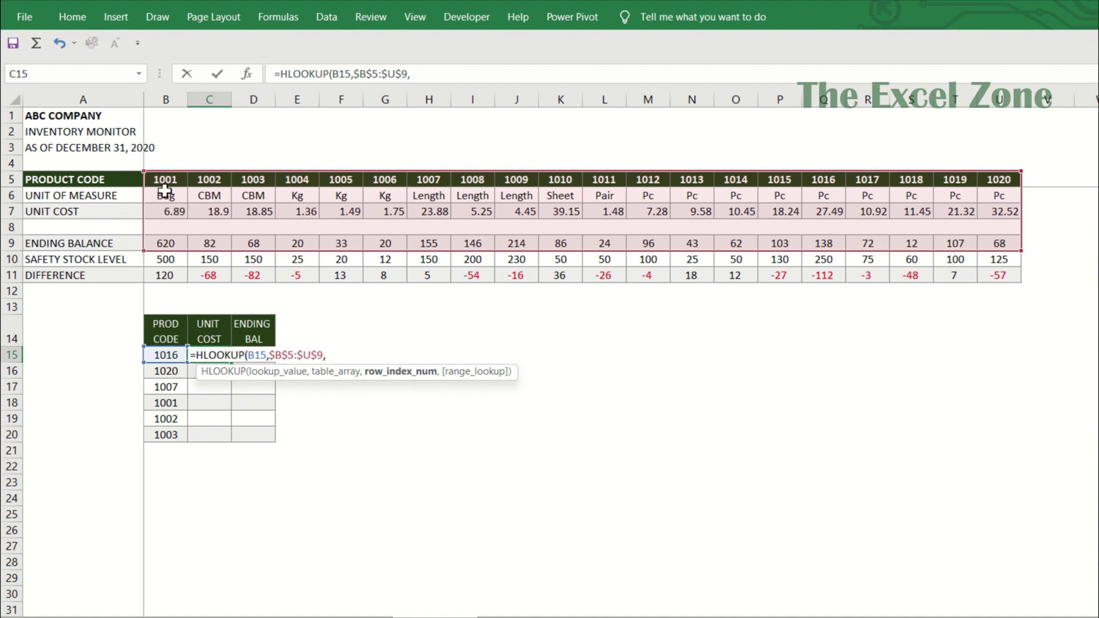
Step: Complete the Unit Cost HLOOKUP in C15 with row index 3 and FALSE for an exact match
text(3)
text(,)
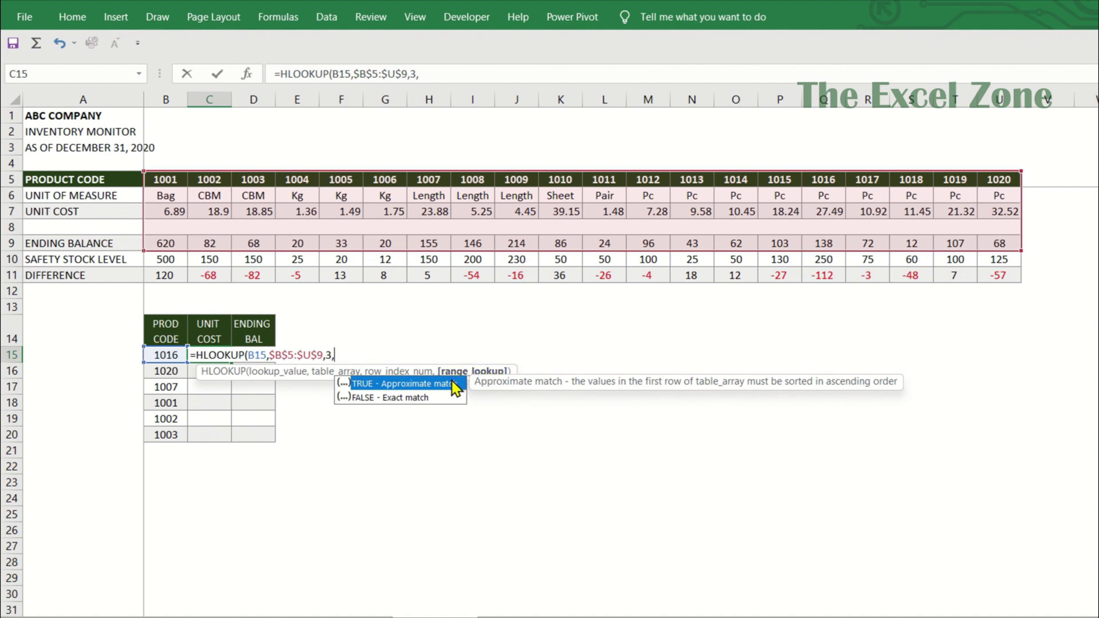
click(418, 397)
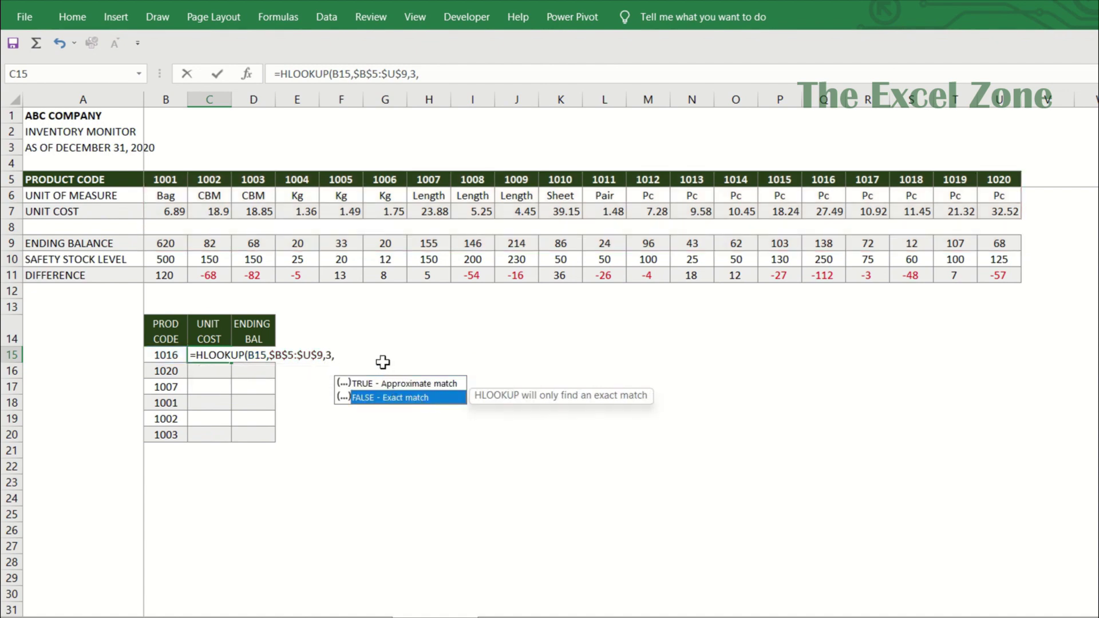
click(333, 356)
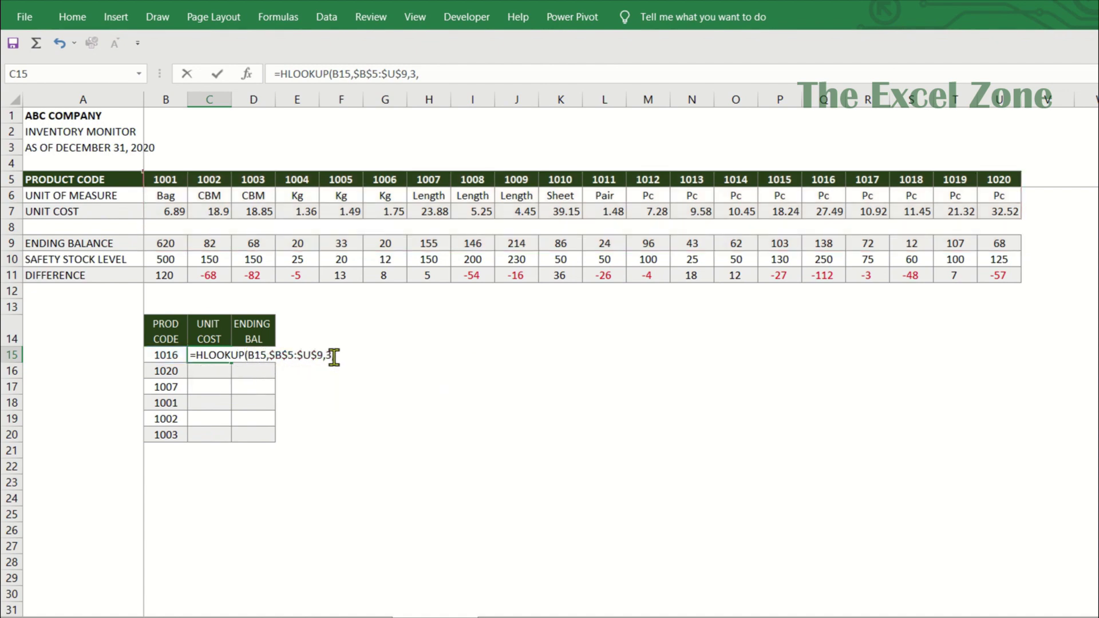
text(FALSE)
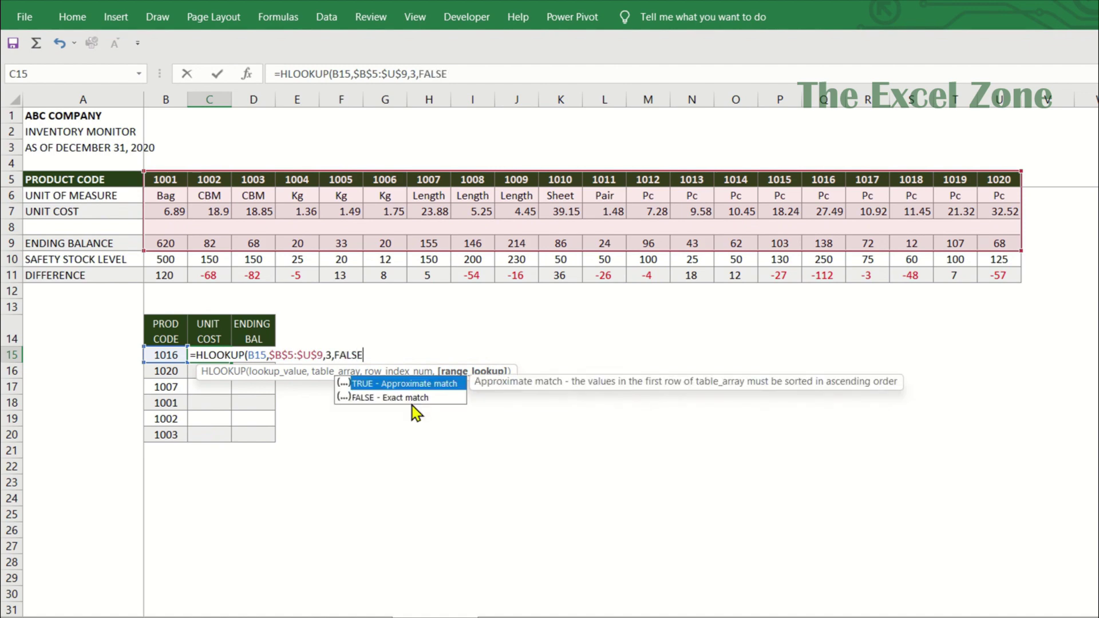
key(Return)
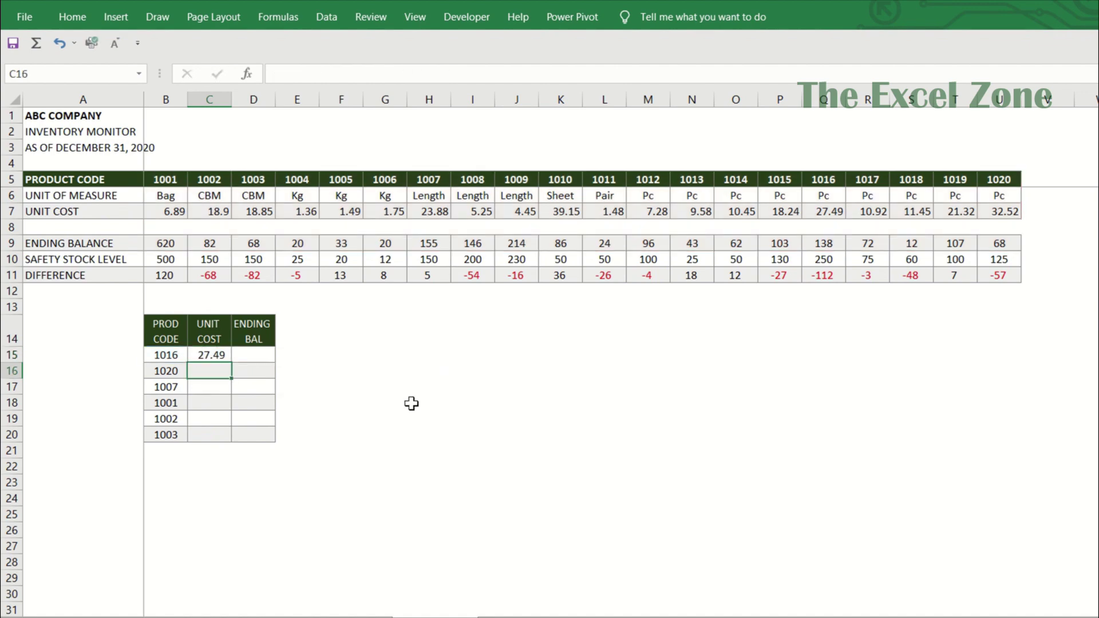
click(207, 371)
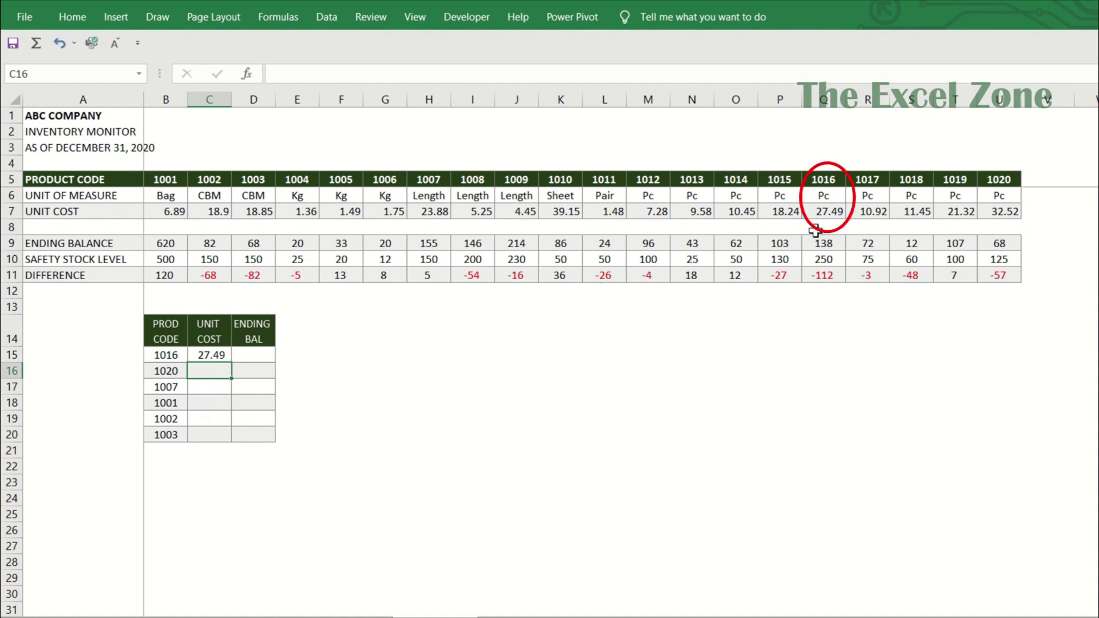
click(834, 213)
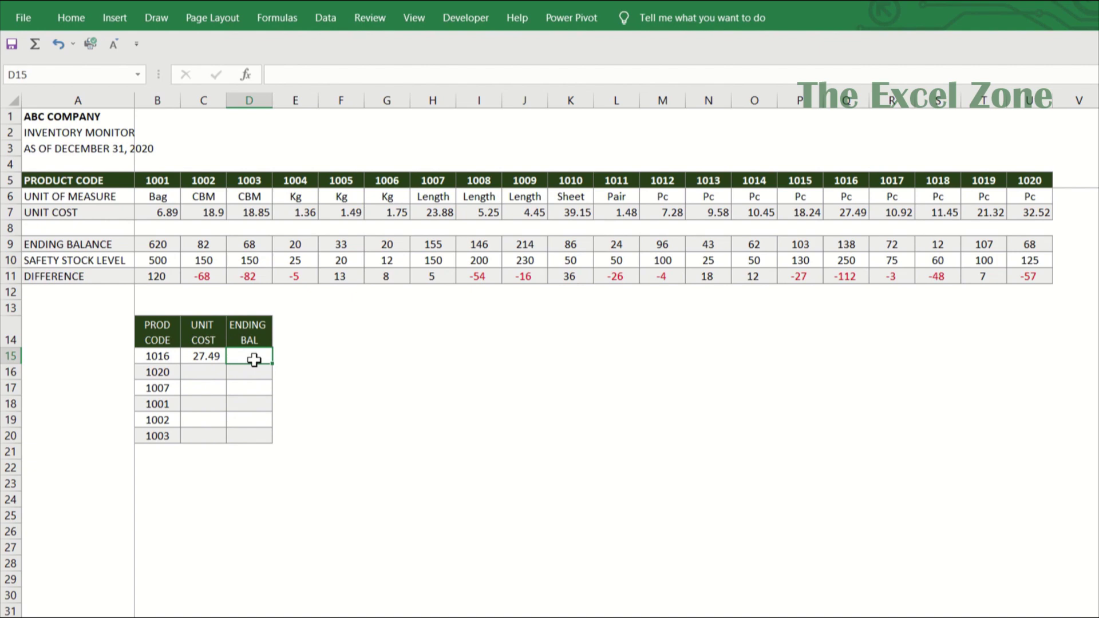
Step: Start an HLOOKUP formula in the Ending Bal cell D15, with B15 as the lookup value
text(=HLOOK)
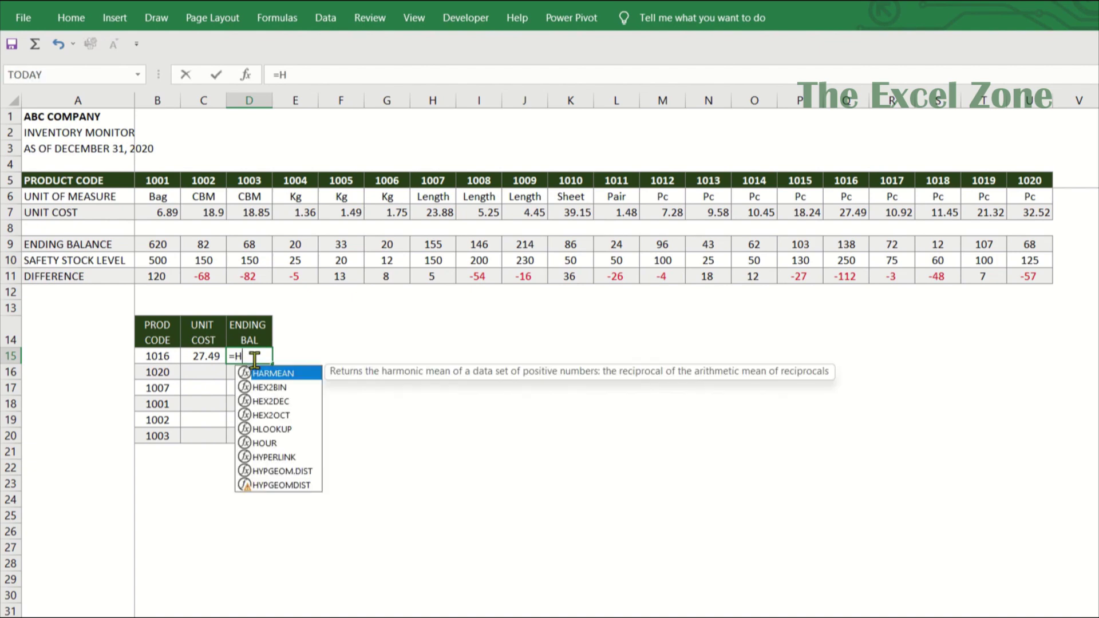
key(Tab)
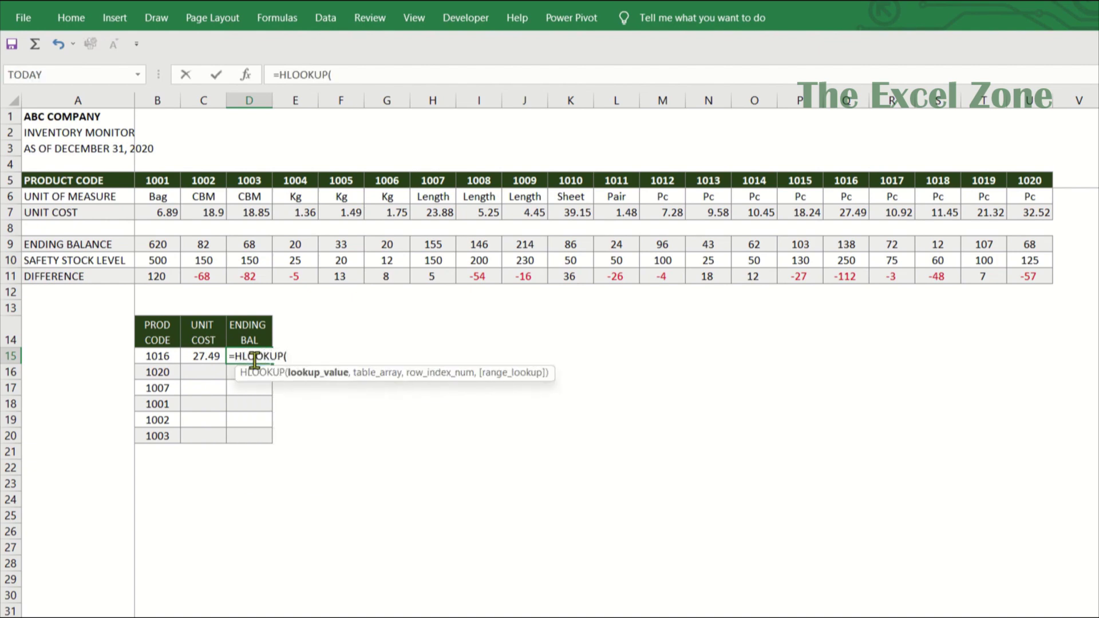
click(158, 356)
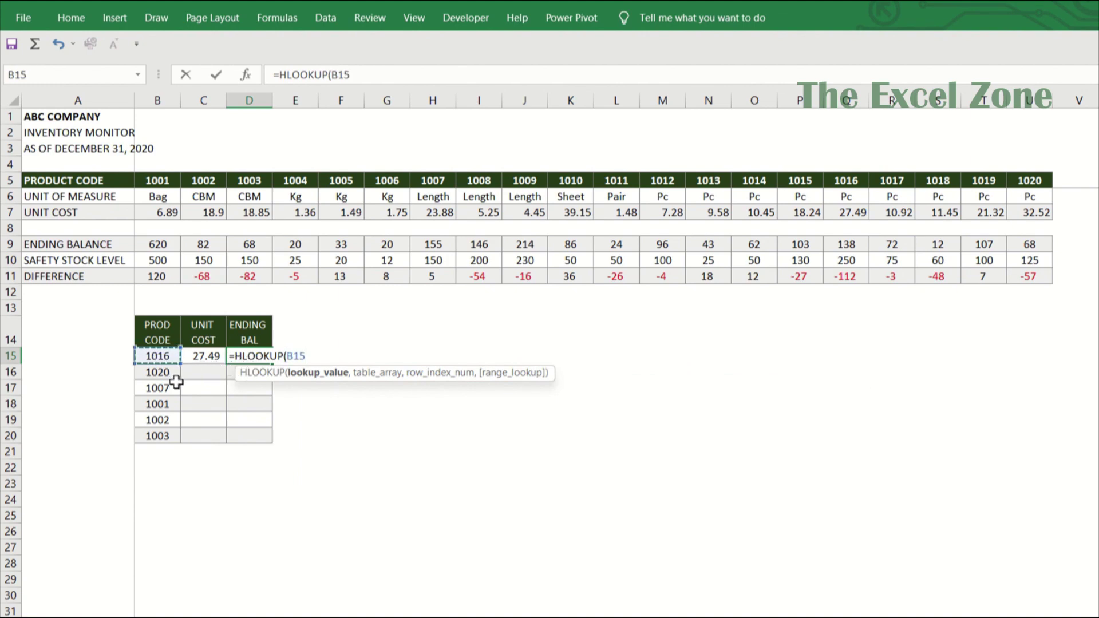
text(,)
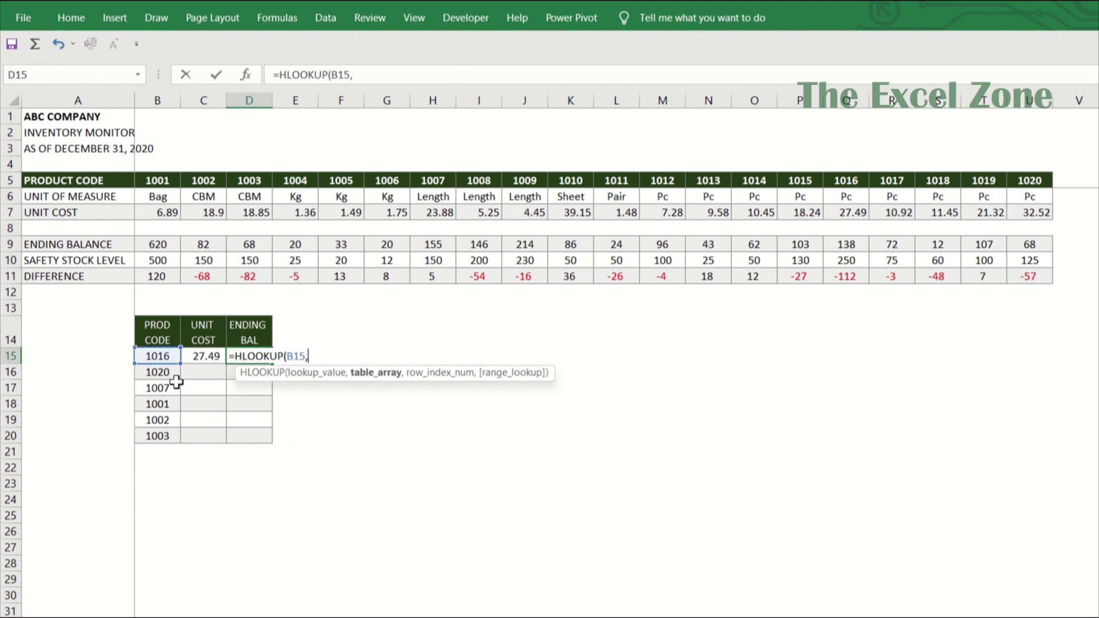
Step: Set the table array of the D15 HLOOKUP to the absolute range $B$5:$U$9
click(160, 180)
key(ctrl+shift+Right)
key(shift+Down)
key(shift+Down)
key(shift+Down)
key(shift+Down)
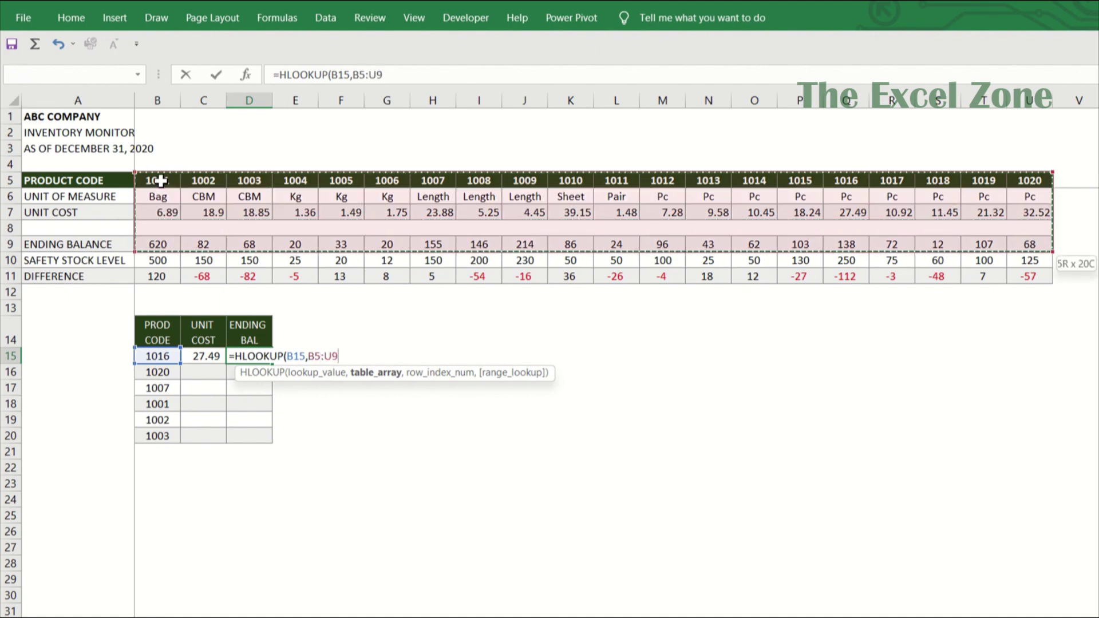
key(F4)
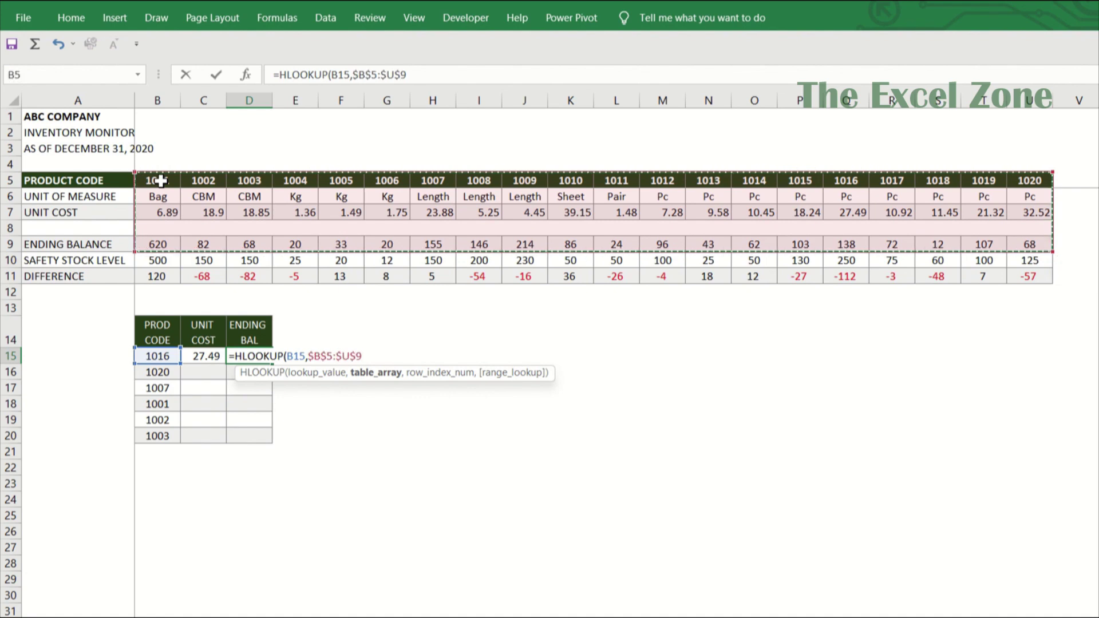
text(,)
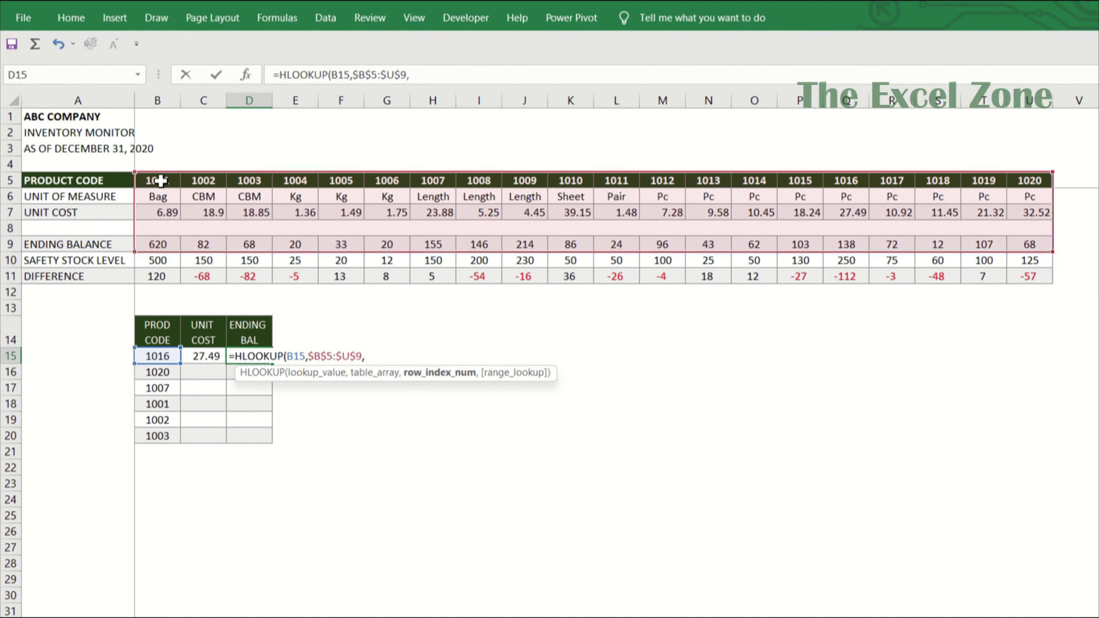
Step: Complete the D15 HLOOKUP with row index 5 and FALSE for an exact match
text(5)
text(,)
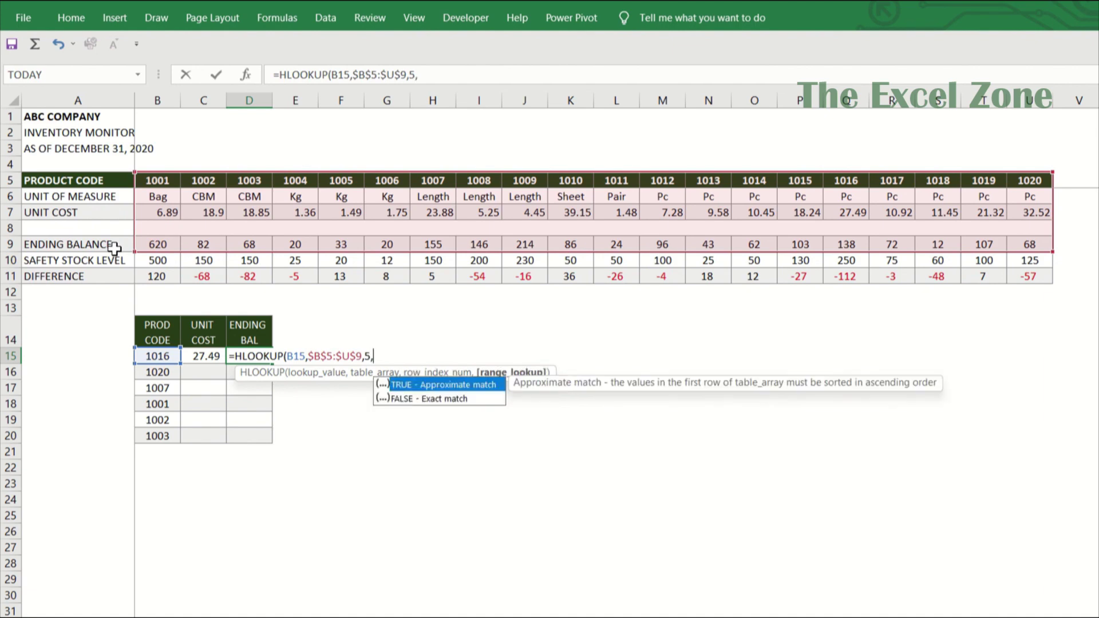
text(FALSE)
key(Return)
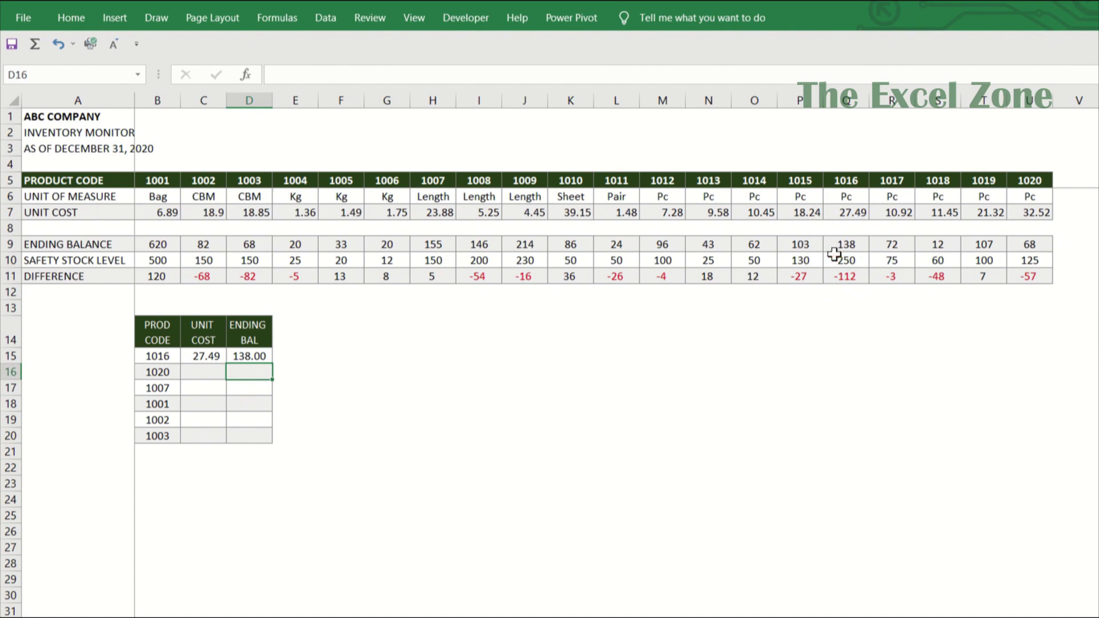
Step: Copy the lookup formulas in C15:D15 down to C16:D20 for the remaining product codes
key(Up)
key(shift+Left)
key(ctrl+c)
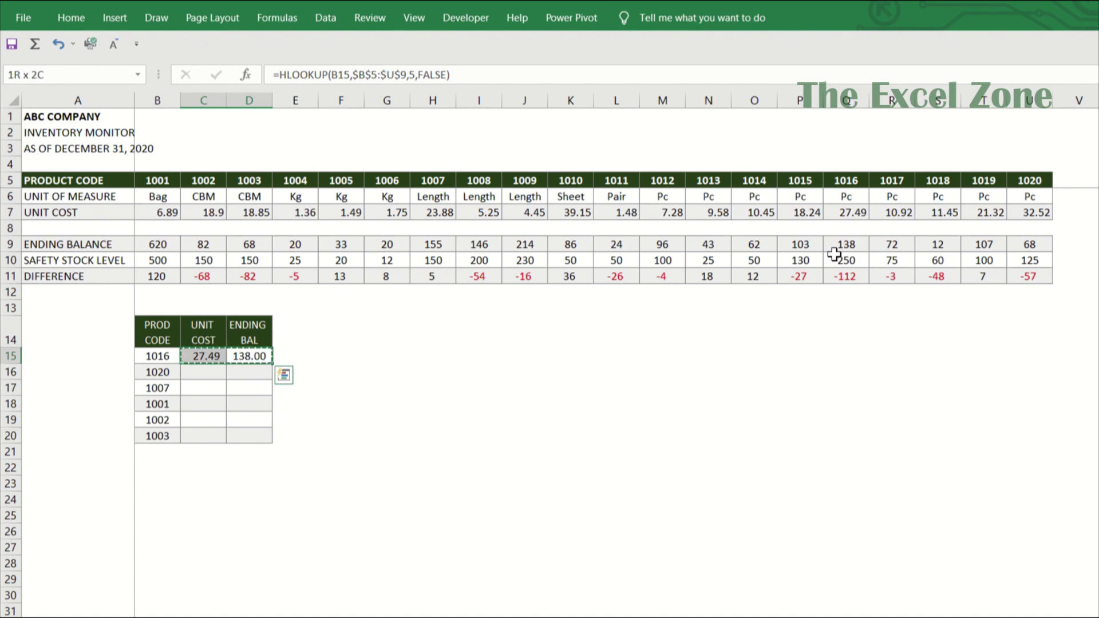
key(Left)
key(Down)
key(shift+Down)
key(shift+Down)
key(shift+Down)
key(shift+Down)
key(shift+Right)
key(ctrl+alt+v)
key(Return)
key(Down)
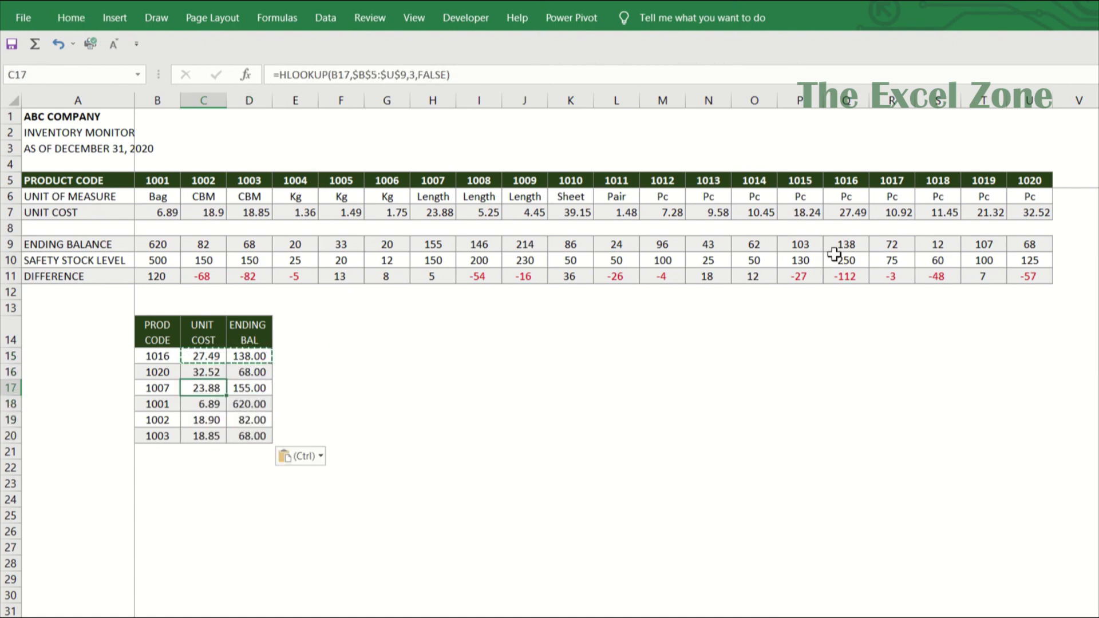
key(Escape)
key(Down)
key(Down)
key(Down)
key(Down)
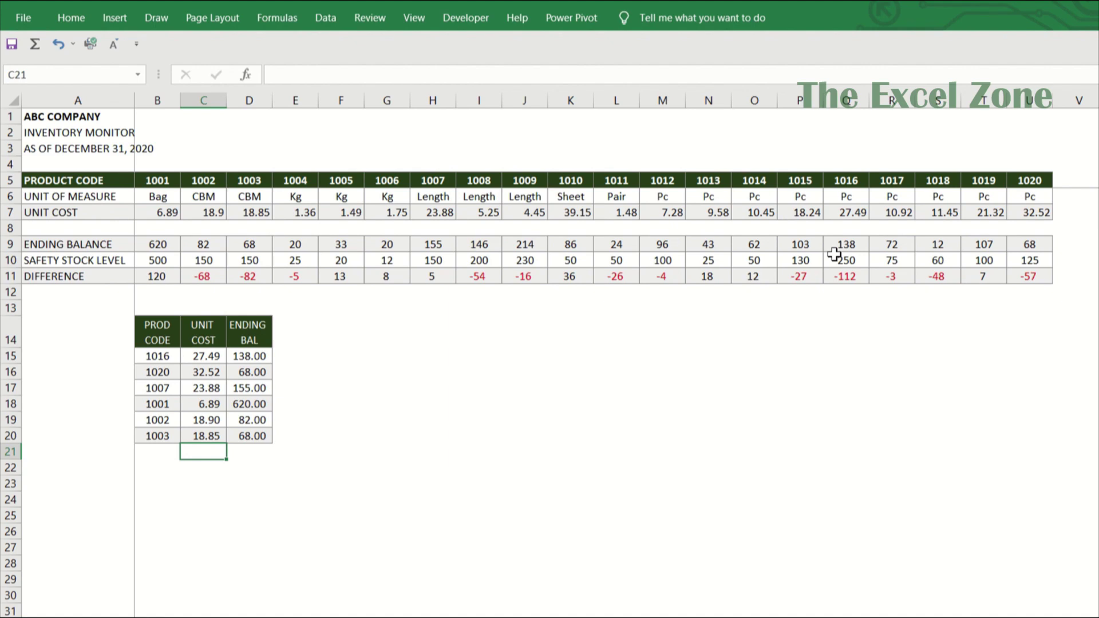
Step: On the Profit-Combined VL and HL sheet, start a VLOOKUP in Mark-up cell G5 with A5 as the lookup value
key(ctrl+Page_Down)
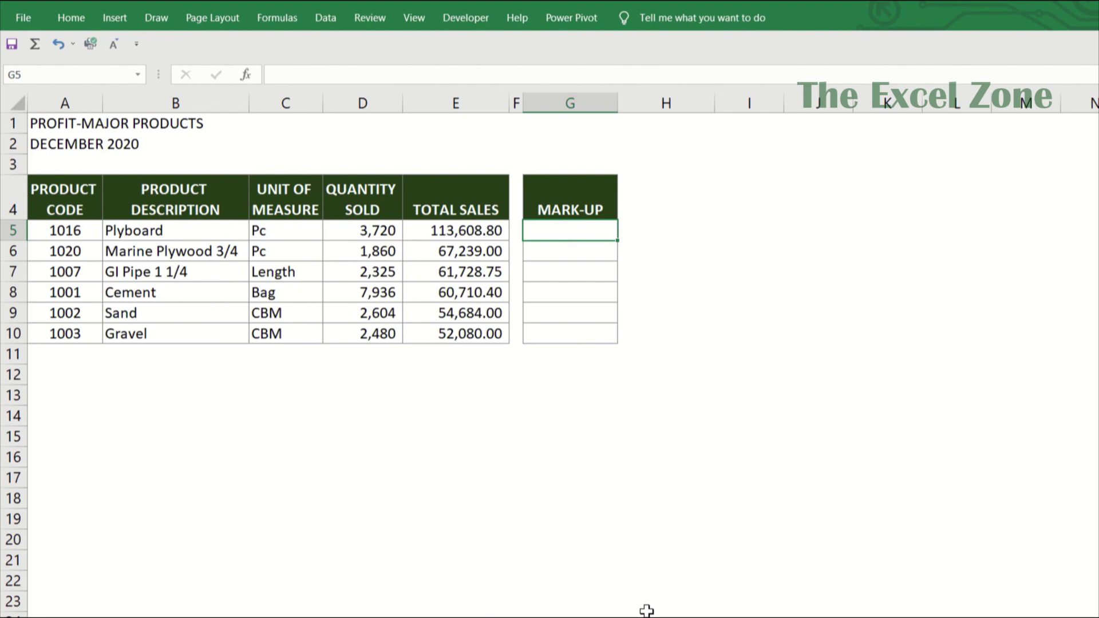
text(=vlook)
key(Tab)
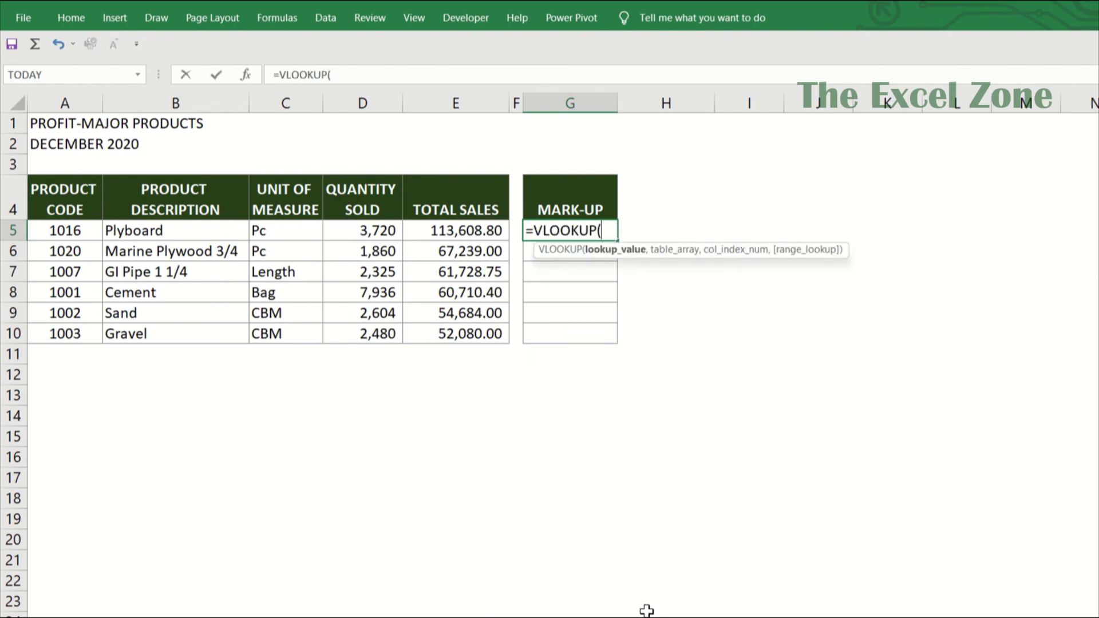
click(76, 231)
text(,)
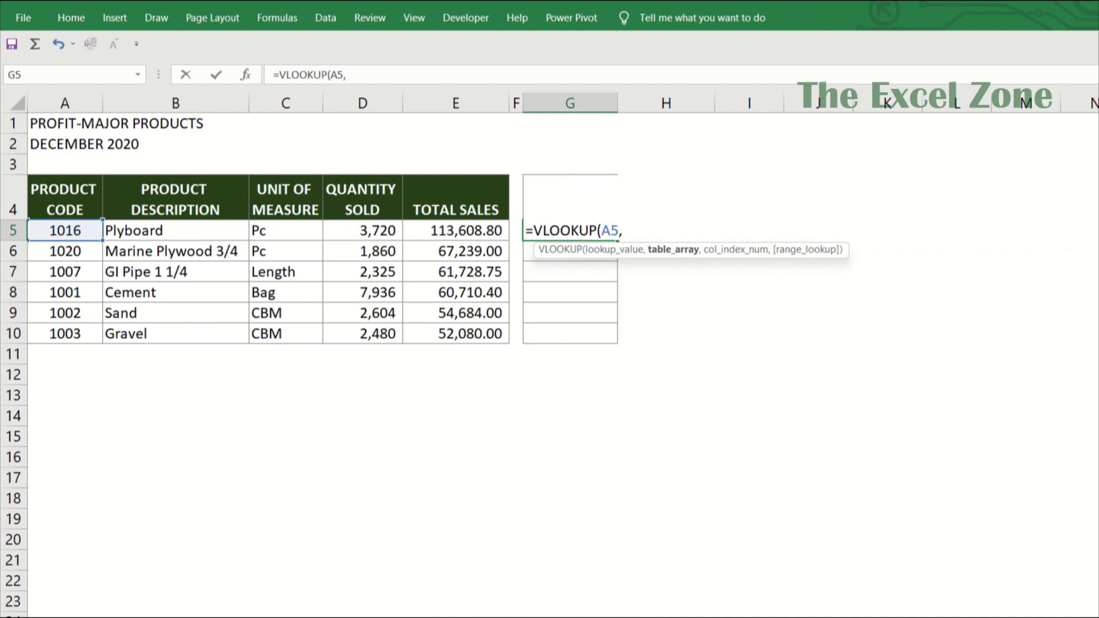
Step: Complete the VLOOKUP with table array Sales!$A$6:$E$25, column index 5 and FALSE, followed by a minus sign
click(393, 613)
click(48, 215)
drag(47, 215, 370, 518)
key(F4)
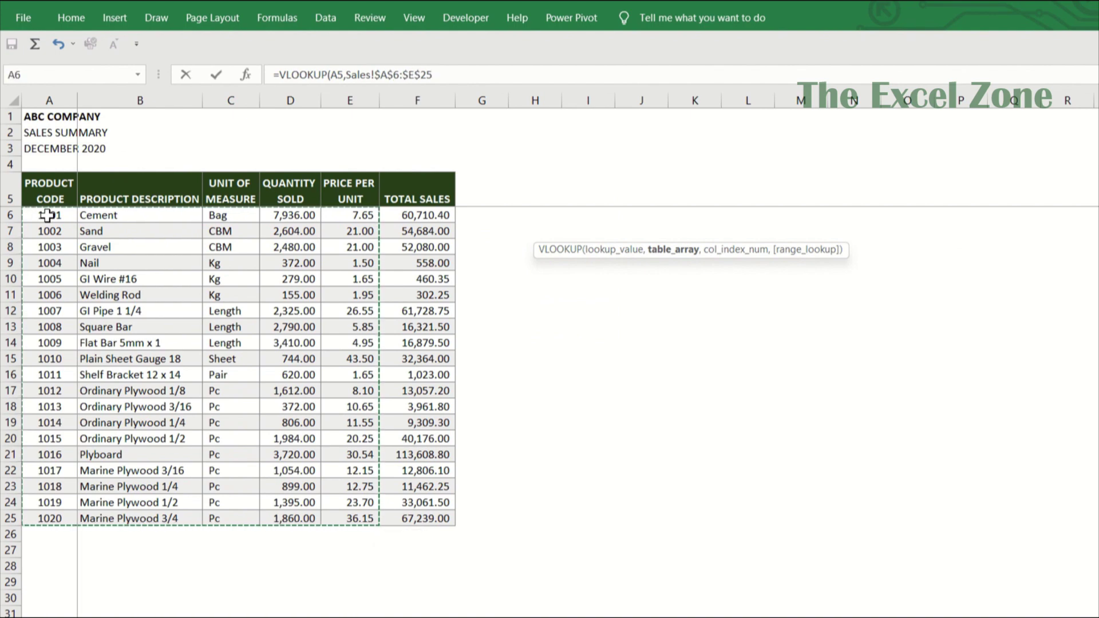
text(,)
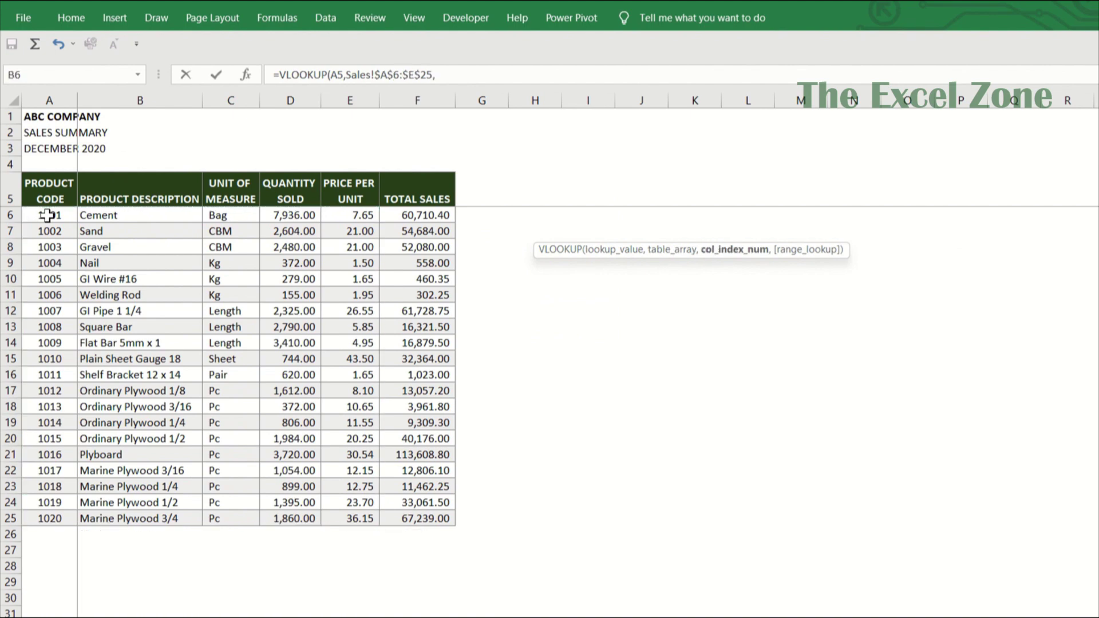
text(5,)
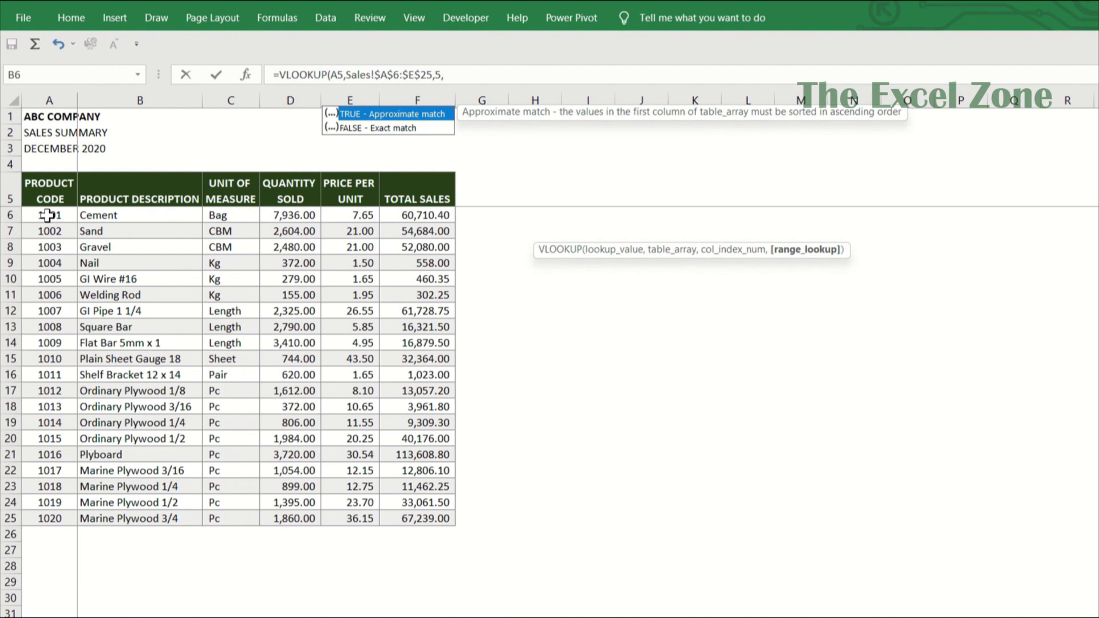
text(false)-)
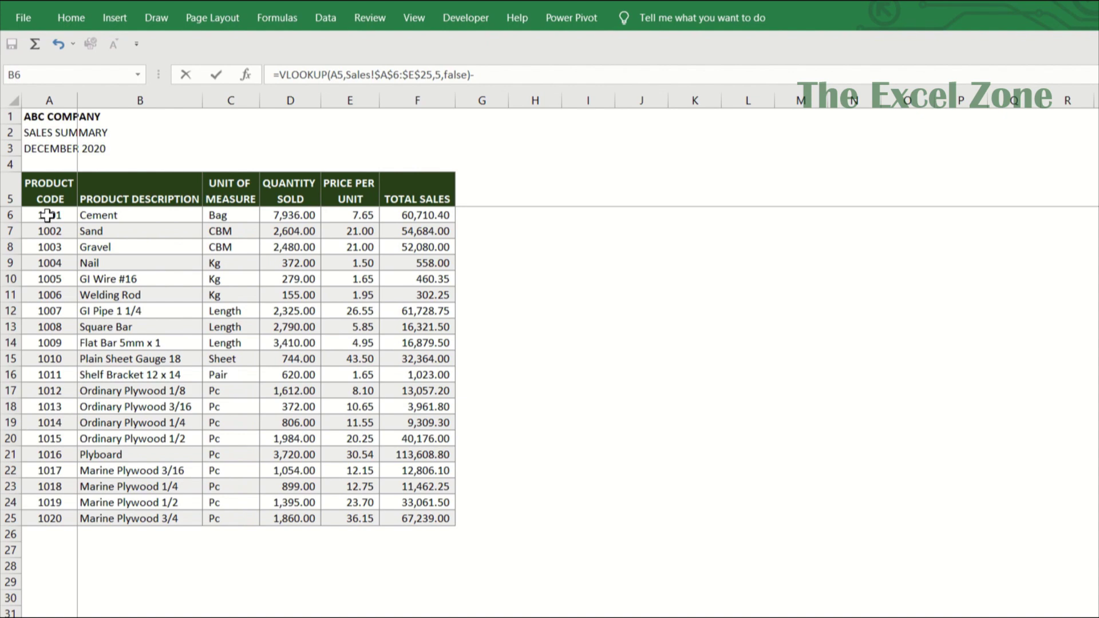
Step: Add an HLOOKUP after the minus sign in the mark-up formula, with A5 of the profit sheet as the lookup value
text(hlook)
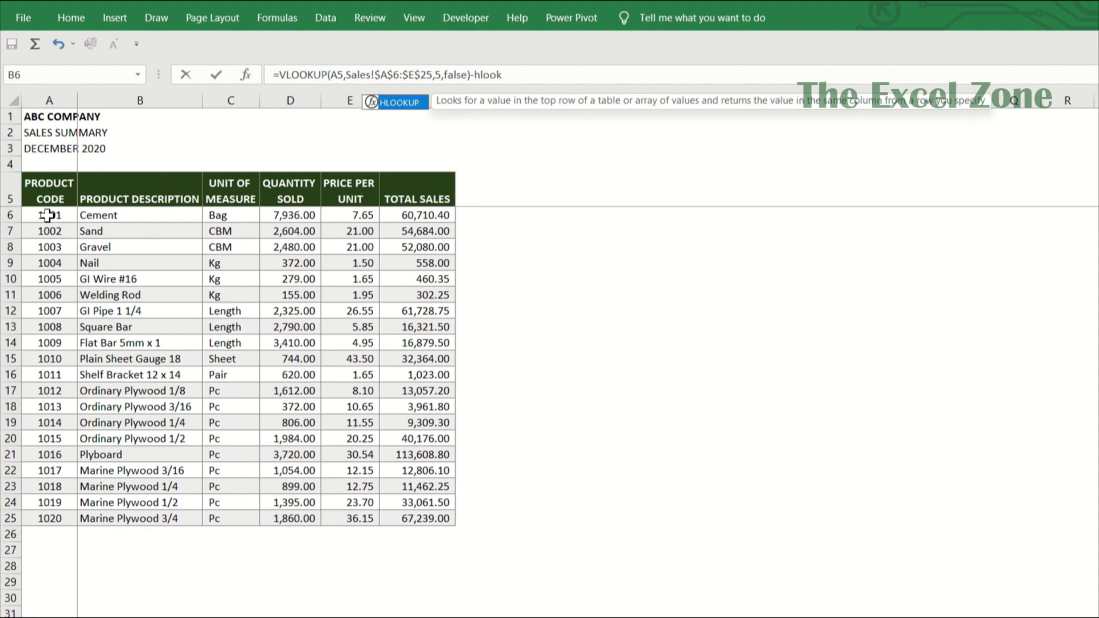
key(Tab)
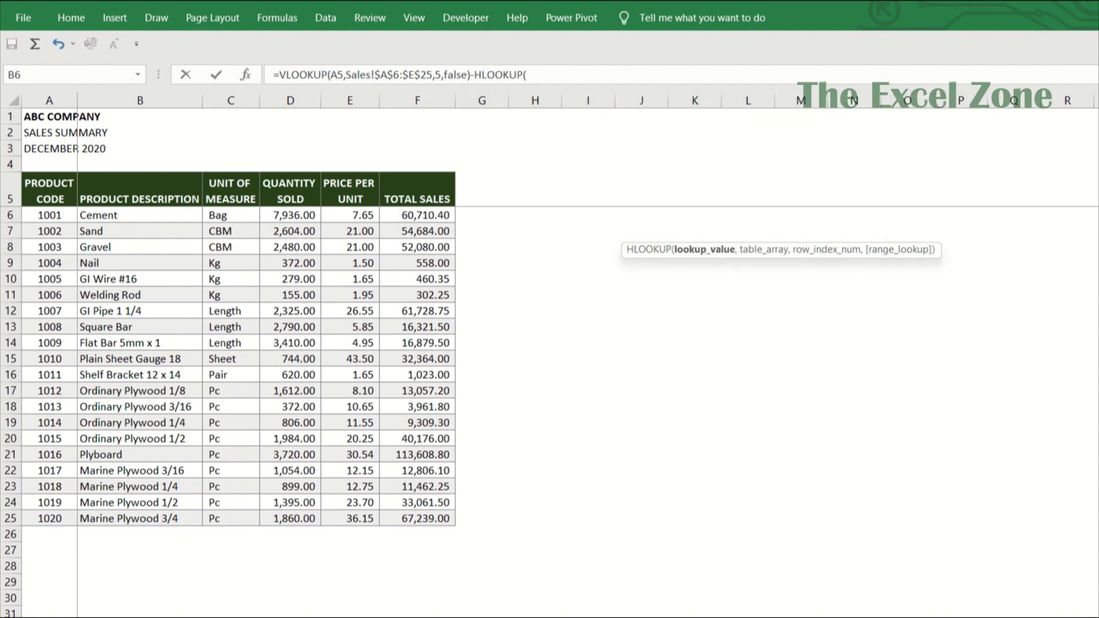
key(ctrl+Page_Down)
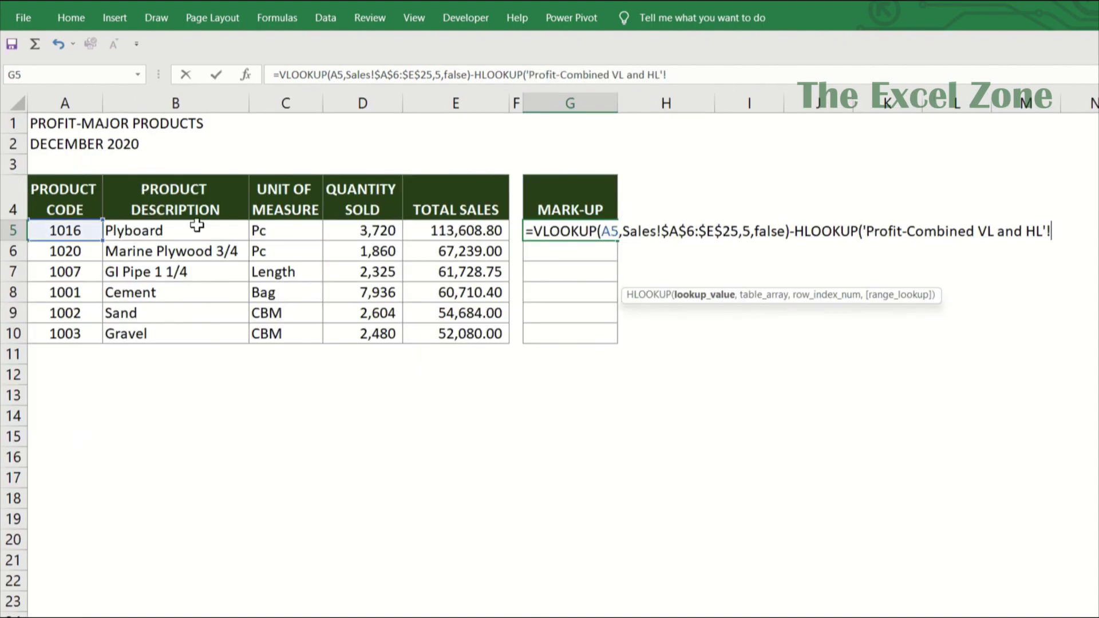
click(67, 232)
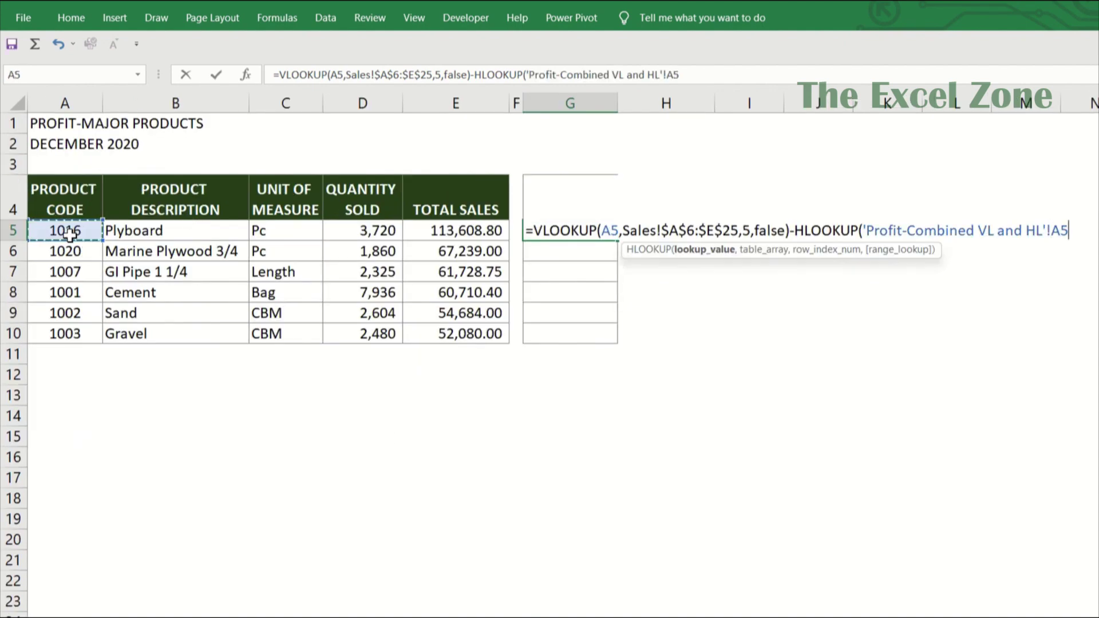
text(,)
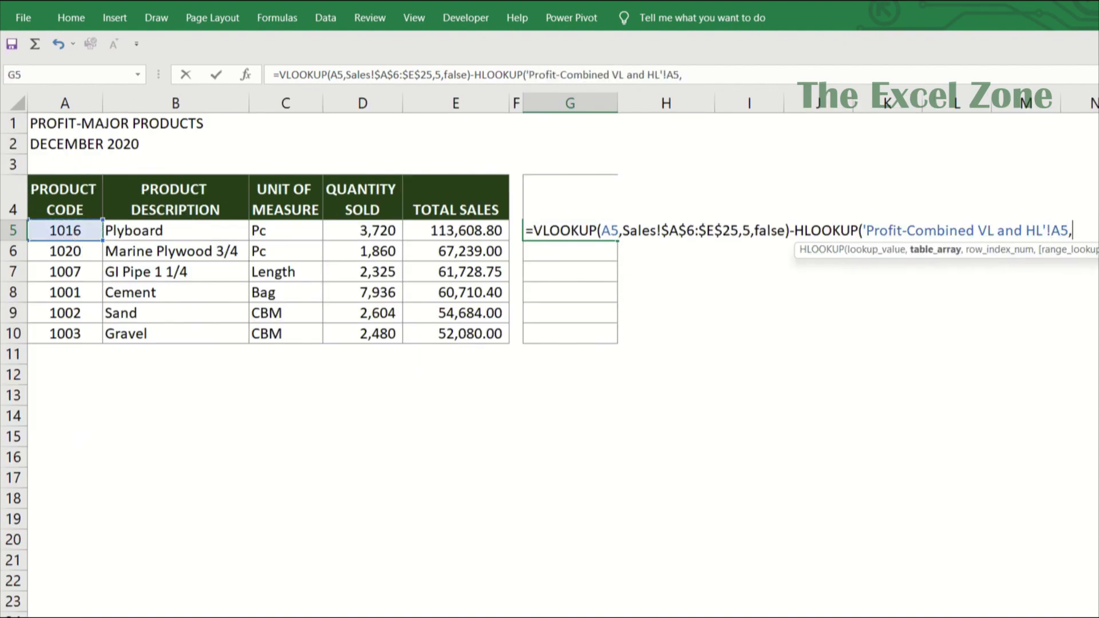
Step: Set the HLOOKUP table array to the absolute range $B$5:$U$7 on the Inventory sheet, ready for the row index
key(ctrl+Page_Up)
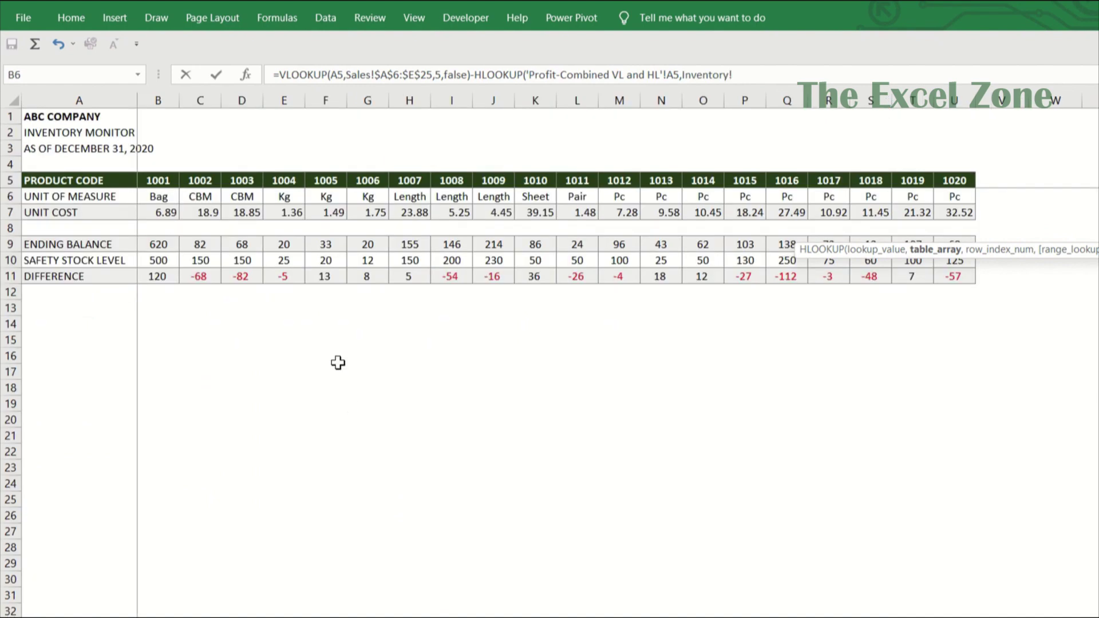
click(161, 181)
key(ctrl+shift+Right)
key(ctrl+shift+Down)
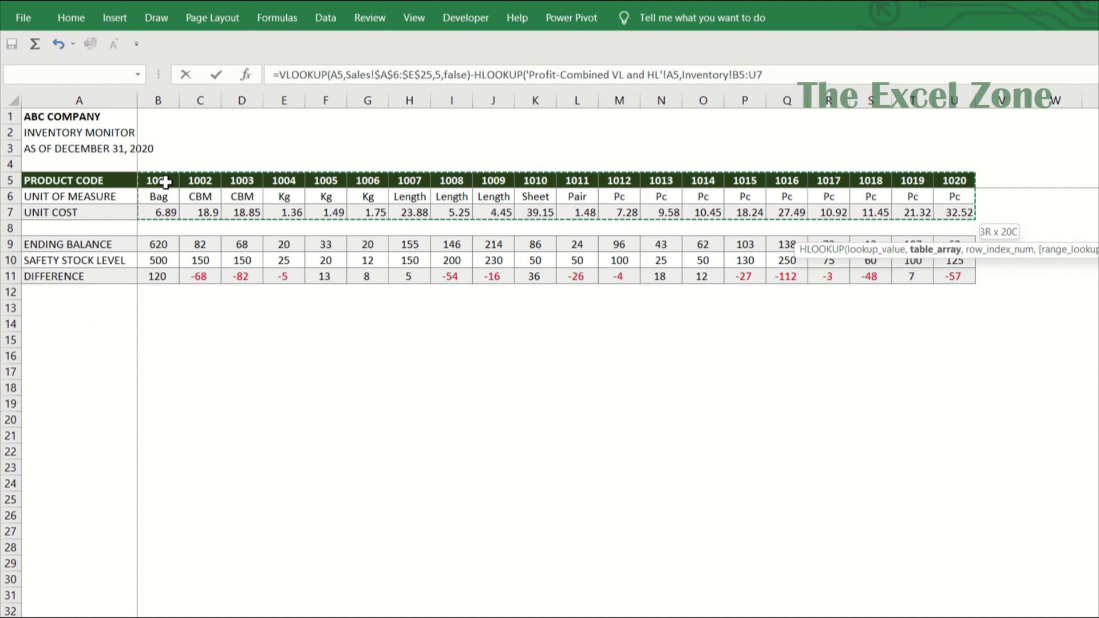
key(F4)
text(,)
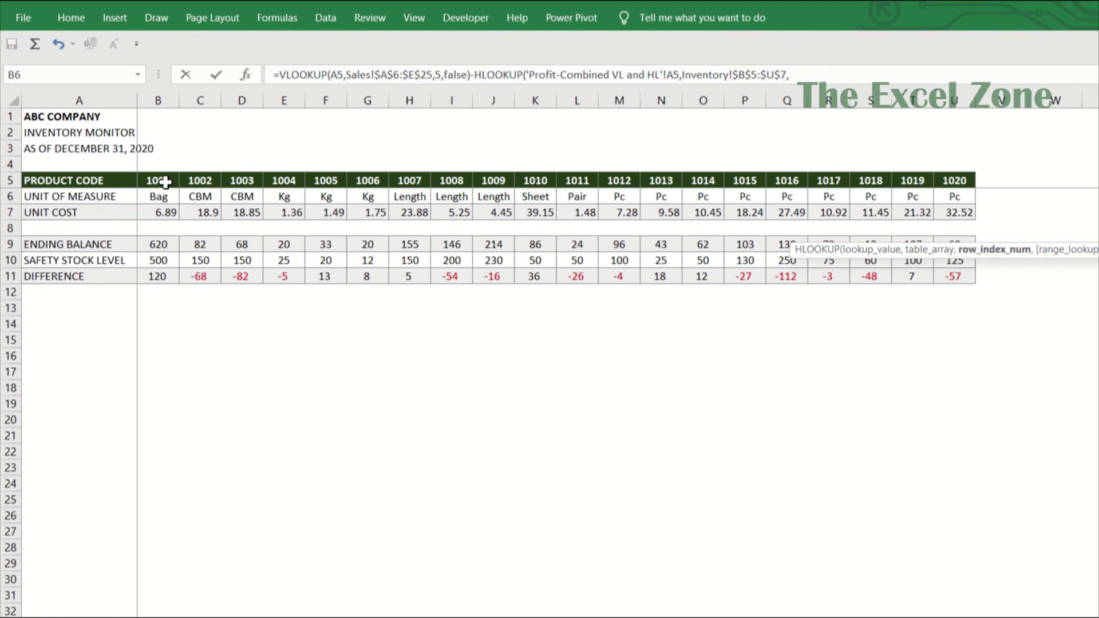
Step: Complete the HLOOKUP with row index 3 and FALSE, and enter the mark-up formula in G5
text(3,false)
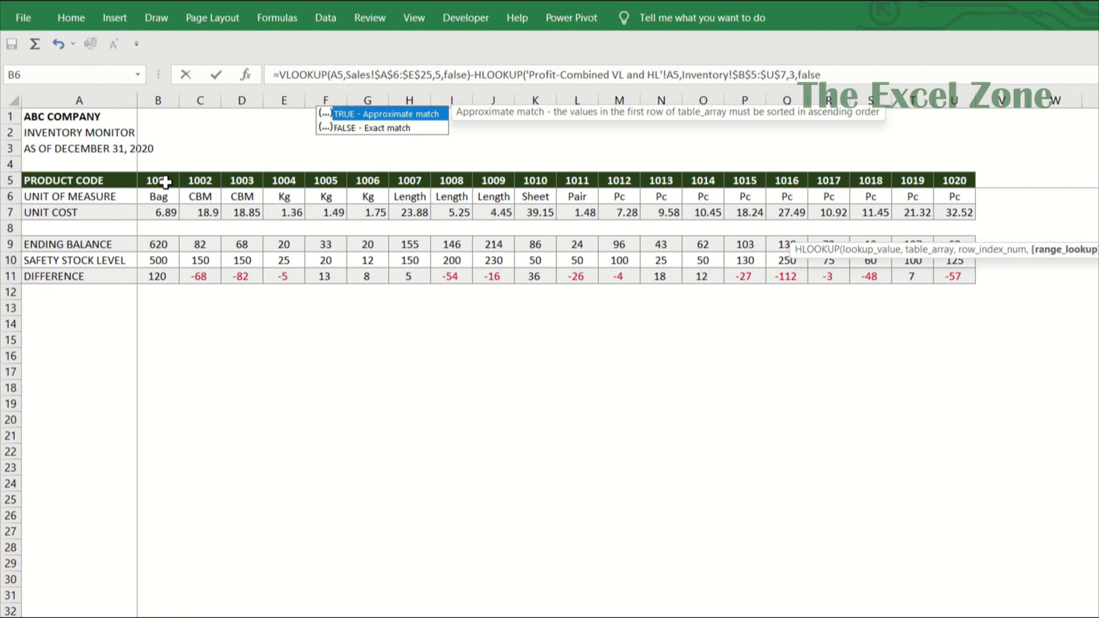
text())
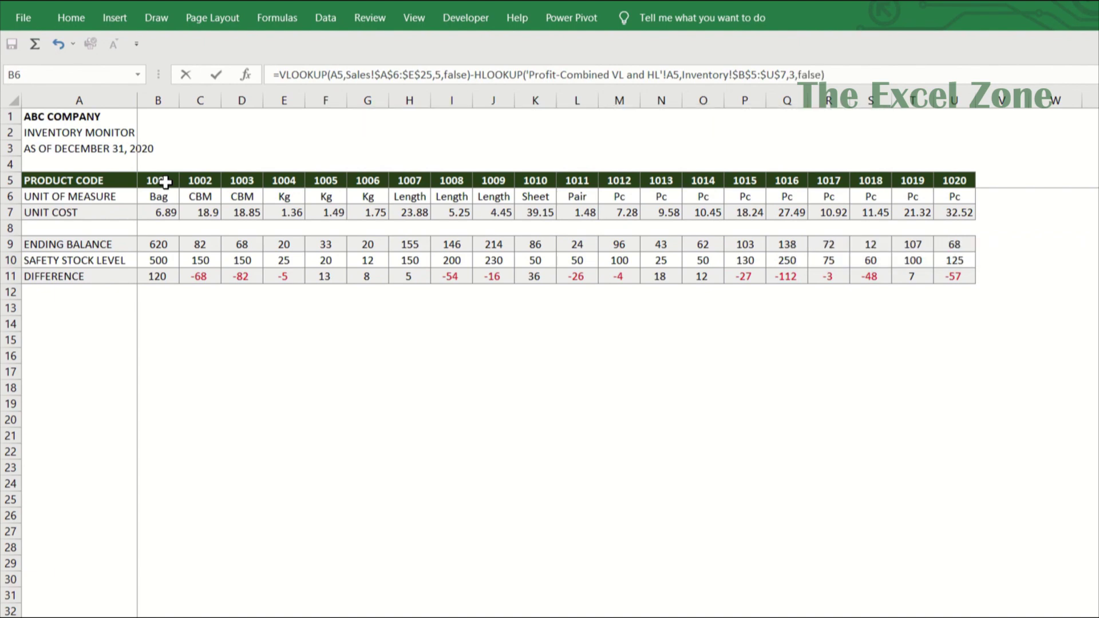
key(Return)
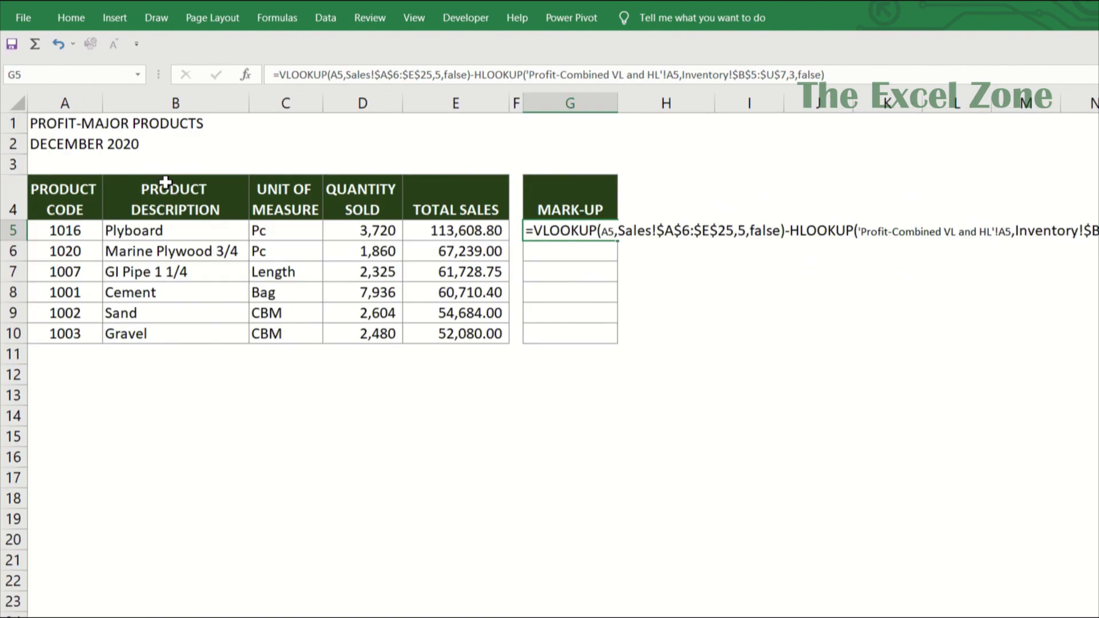
key(Up)
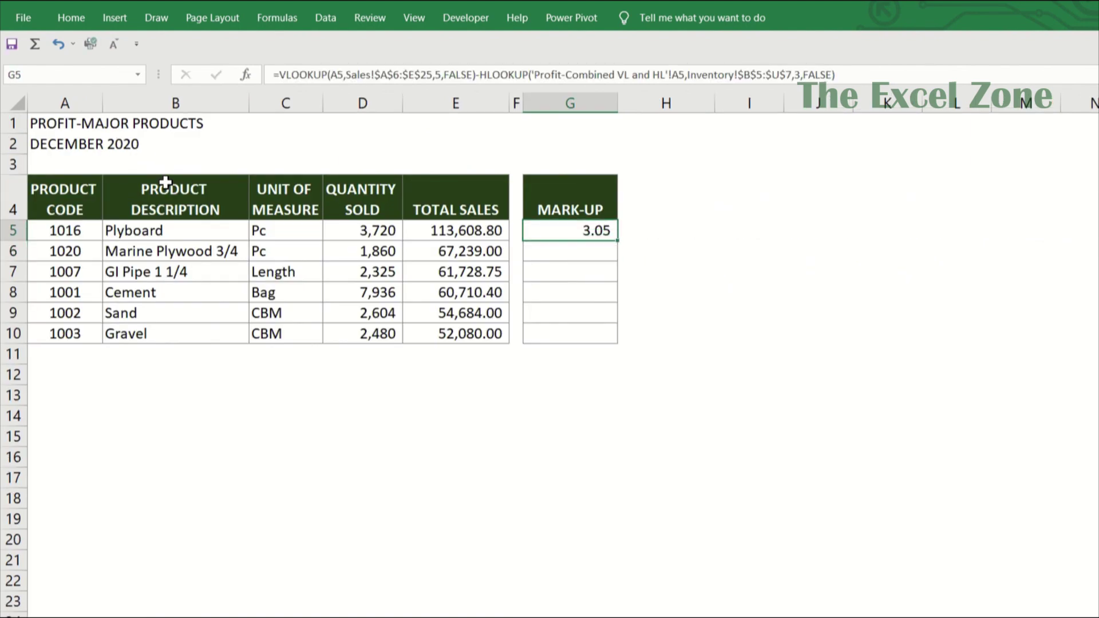
Step: In H5, enter a check formula subtracting product 1016's unit cost in the inventory lookup table from its price in 'Sales-VL'!J6
key(Right)
text(=)
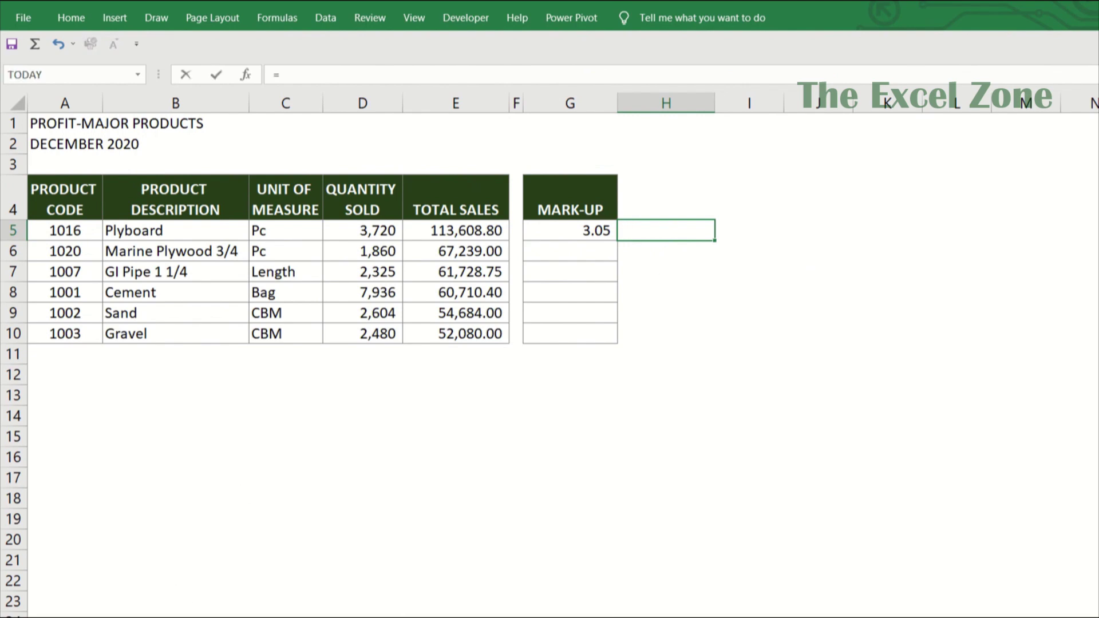
key(ctrl+Page_Down)
click(713, 215)
text(-VL'!J6-)
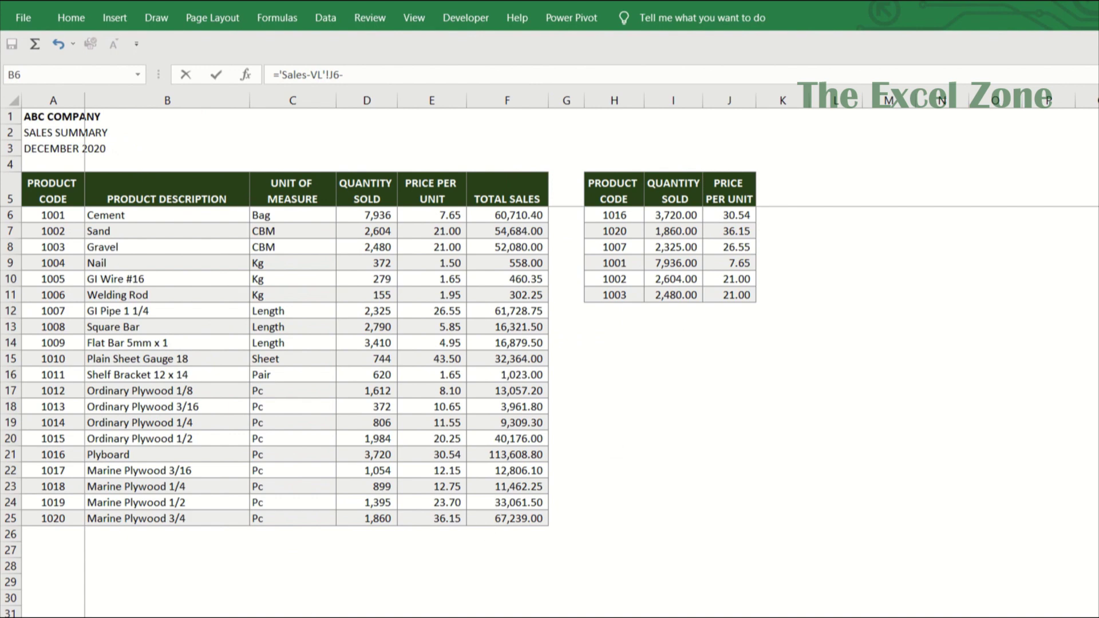
key(ctrl+Page_Down)
click(209, 357)
key(Return)
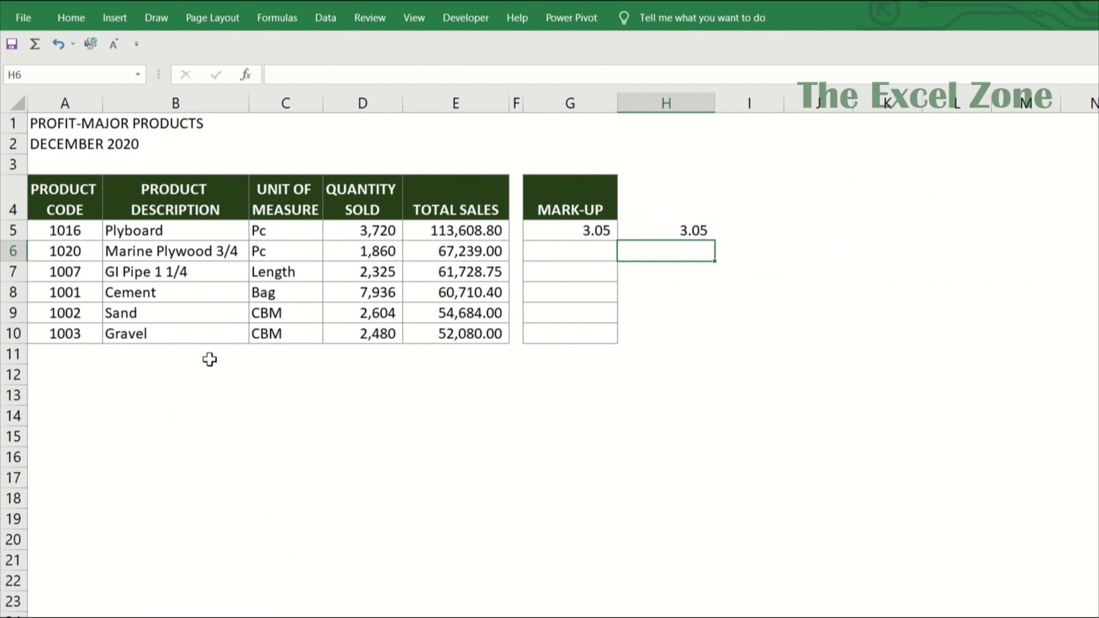